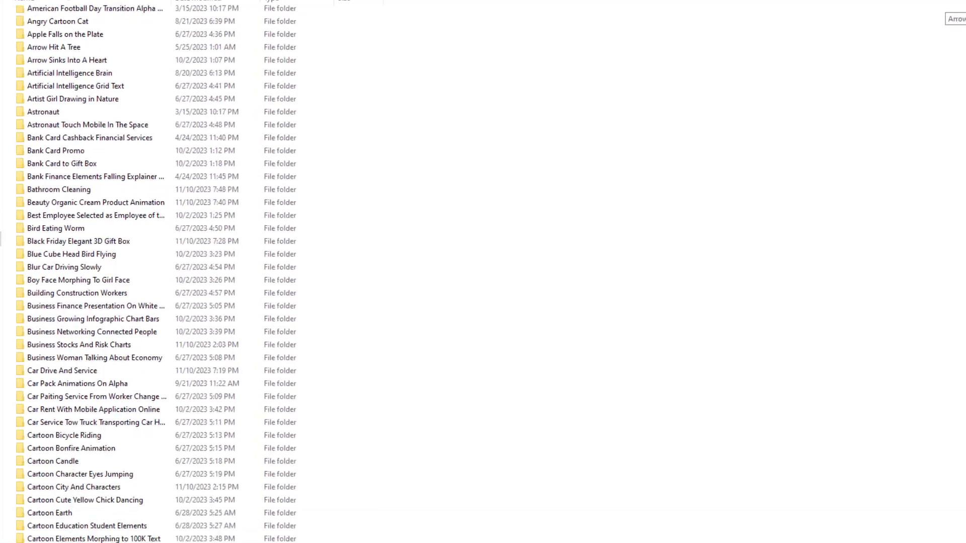
Step: Scroll down the UniConverter product page toward its pricing section
{"action": "scroll", "coordinate": [151, 272], "scroll_direction": "down", "scroll_amount": 20}
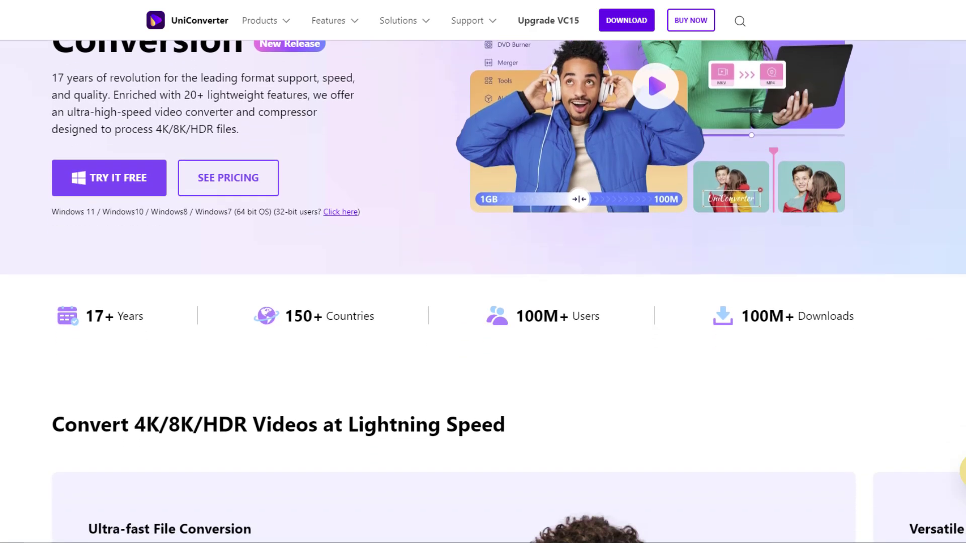
{"action": "scroll", "coordinate": [483, 272], "scroll_direction": "down", "scroll_amount": 4}
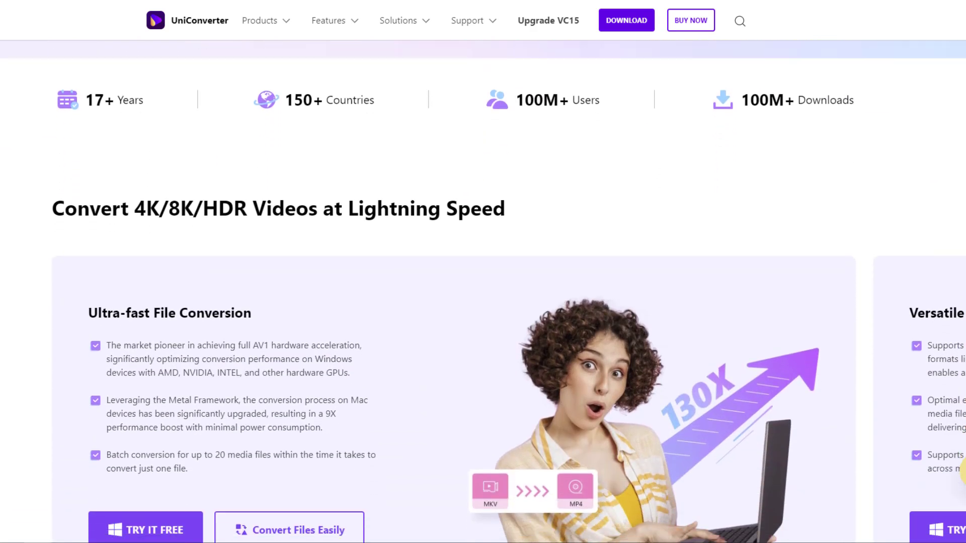
{"action": "scroll", "coordinate": [482, 272], "scroll_direction": "down", "scroll_amount": 3}
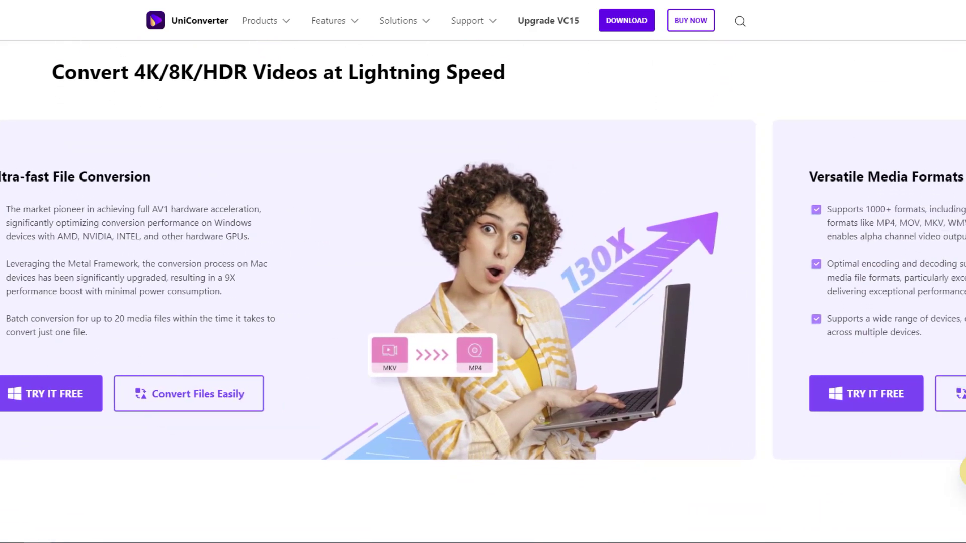
{"action": "scroll", "coordinate": [483, 271], "scroll_direction": "down", "scroll_amount": 5}
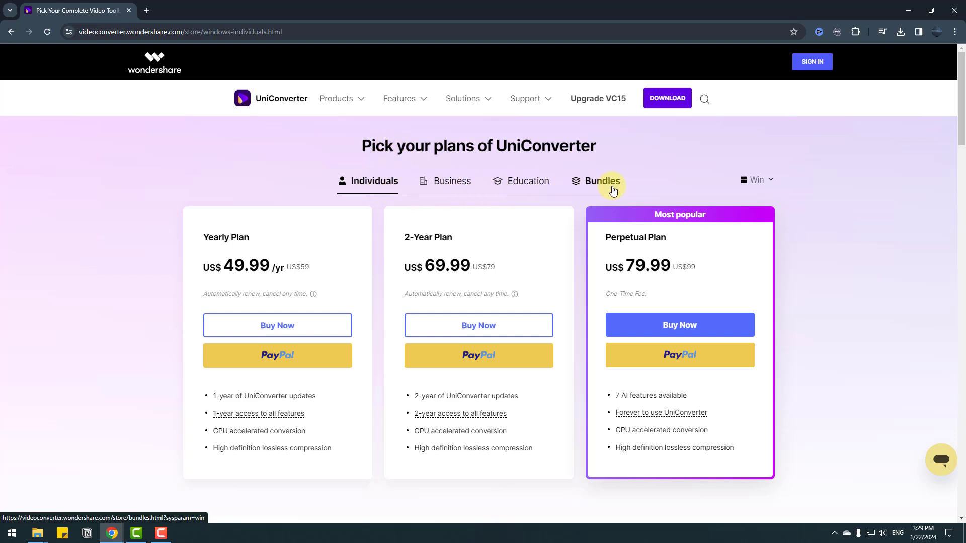
Step: Go back to the UniConverter homepage and scroll through its feature and Popular Tools sections
{"action": "key", "text": "alt+Left"}
{"action": "scroll", "coordinate": [902, 184], "scroll_direction": "down", "scroll_amount": 4}
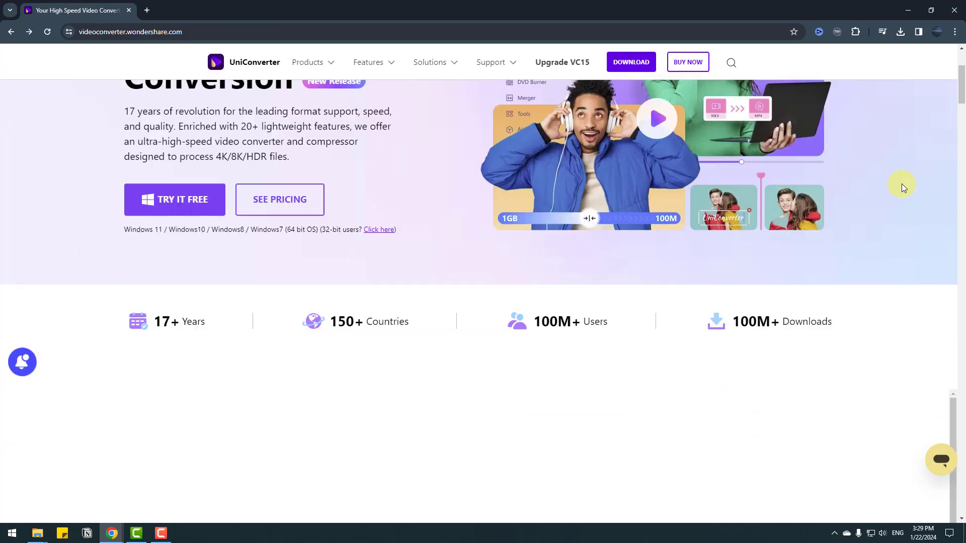
{"action": "scroll", "coordinate": [904, 183], "scroll_direction": "down", "scroll_amount": 3}
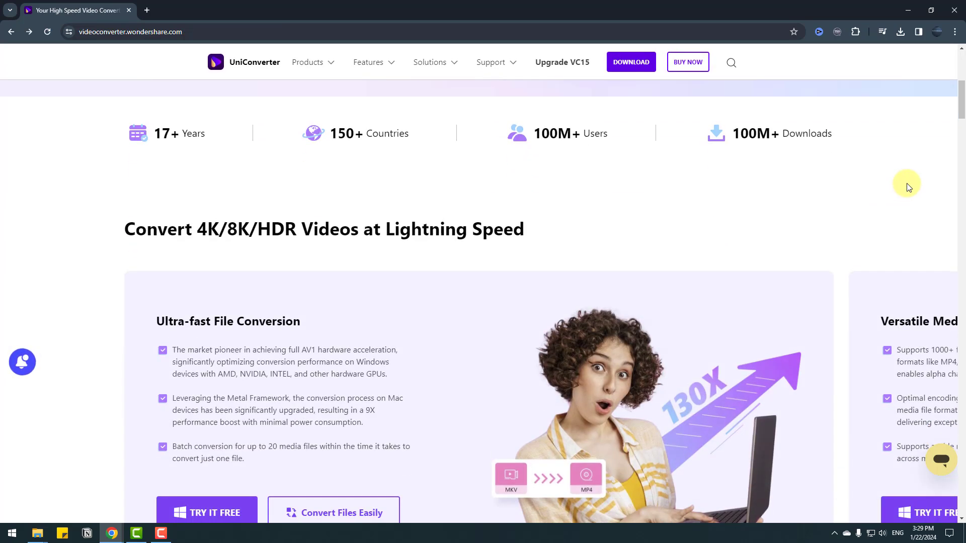
{"action": "scroll", "coordinate": [831, 178], "scroll_direction": "down", "scroll_amount": 3}
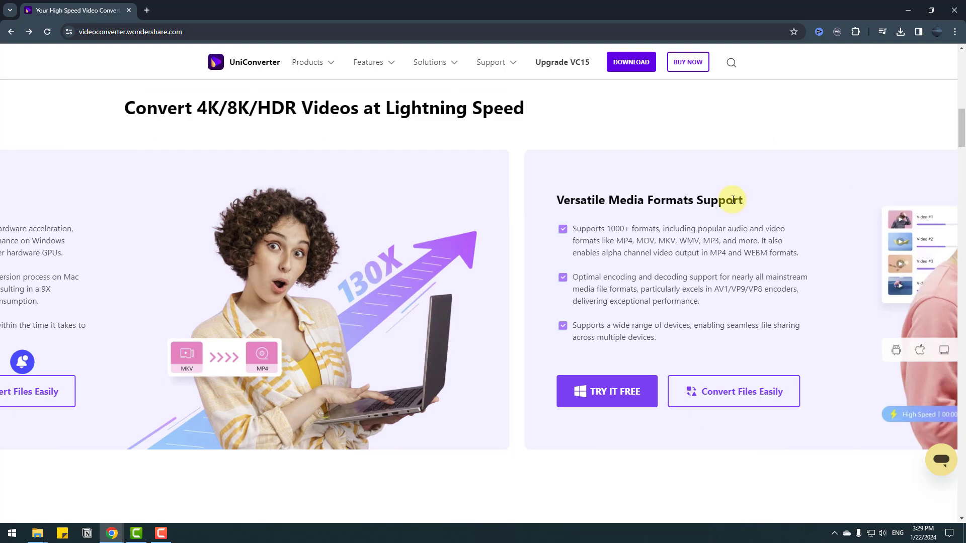
{"action": "scroll", "coordinate": [731, 201], "scroll_direction": "down", "scroll_amount": 7}
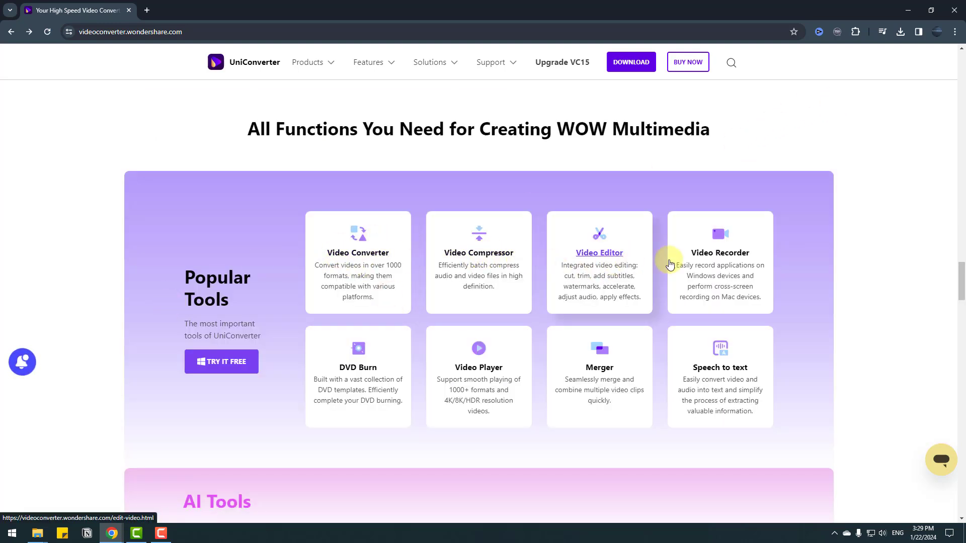
{"action": "scroll", "coordinate": [831, 242], "scroll_direction": "down", "scroll_amount": 3}
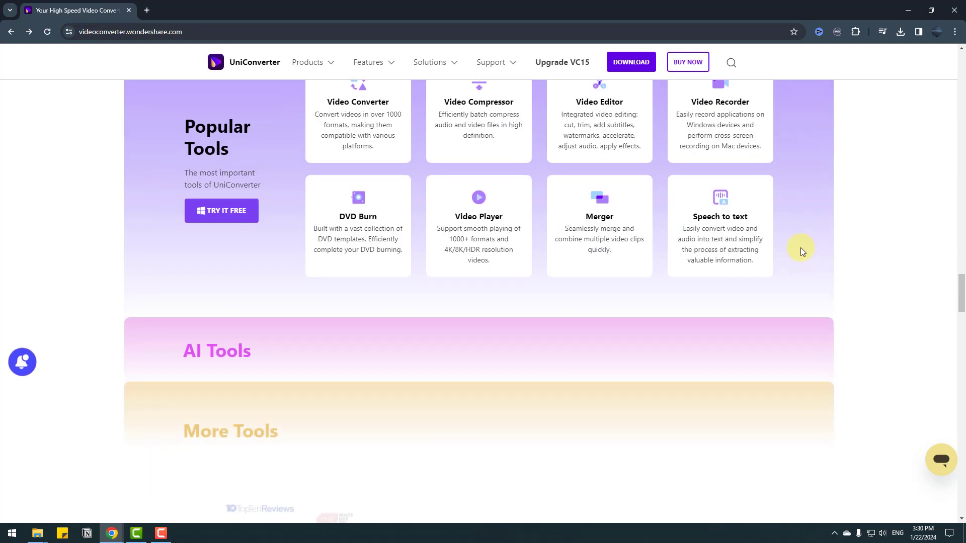
{"action": "scroll", "coordinate": [463, 212], "scroll_direction": "down", "scroll_amount": 12}
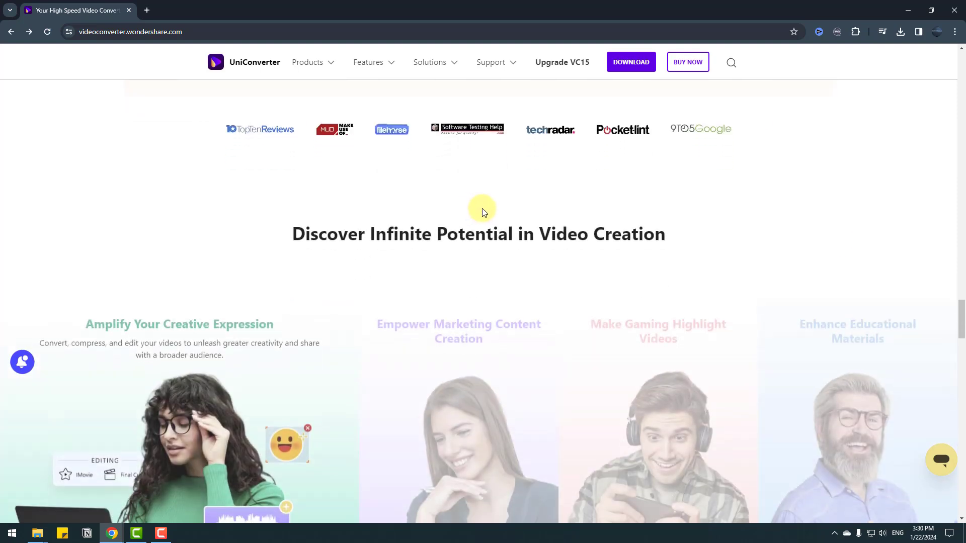
{"action": "scroll", "coordinate": [485, 208], "scroll_direction": "down", "scroll_amount": 10}
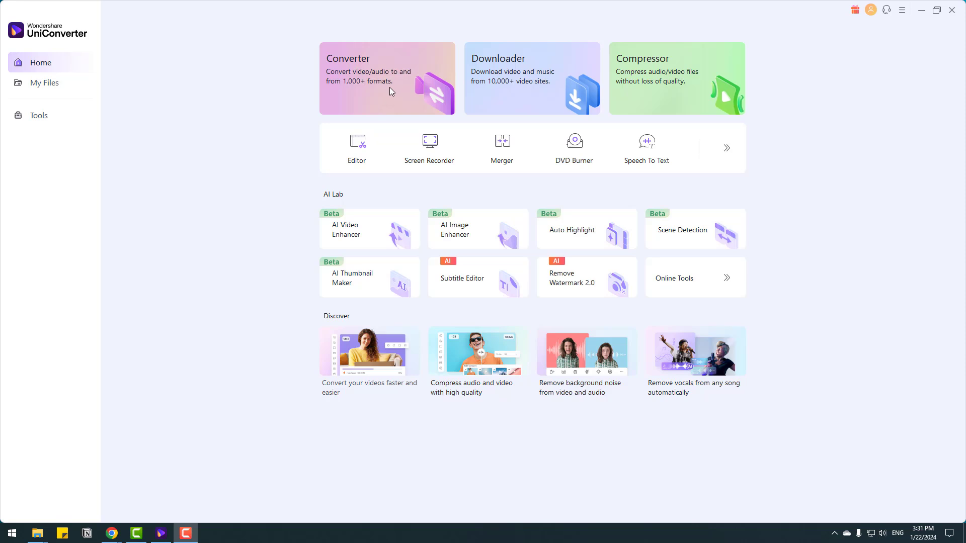
Step: Open the Converter tool from UniConverter's Home screen
{"action": "left_click", "coordinate": [391, 61]}
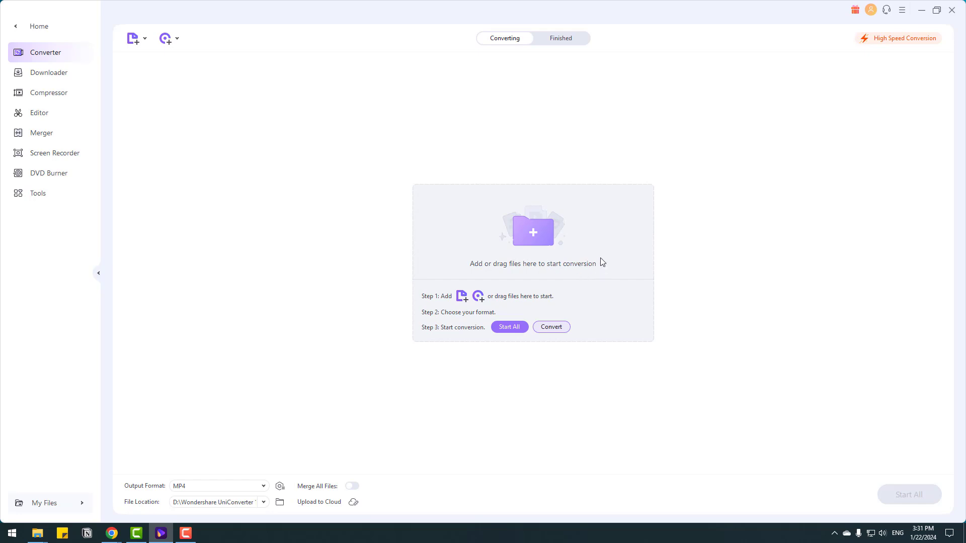
Step: Add videos 1, 2 and 3 from the Desktop to the converter list
{"action": "left_click", "coordinate": [534, 234]}
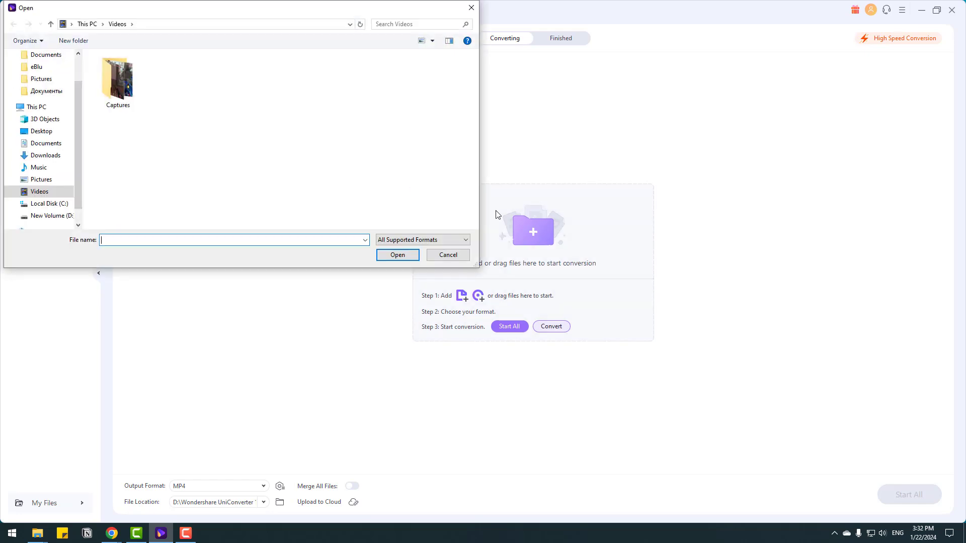
{"action": "left_click", "coordinate": [35, 134]}
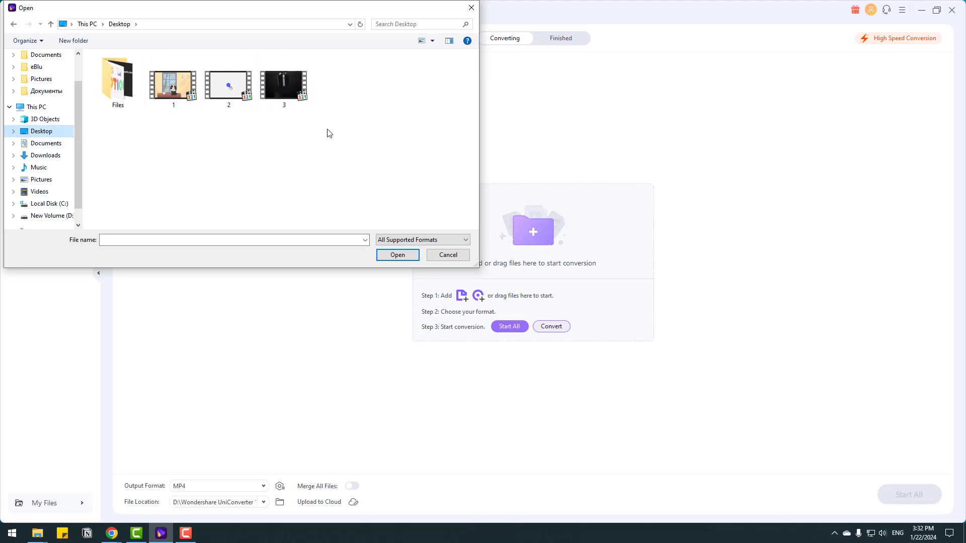
{"action": "left_click_drag", "start_coordinate": [327, 129], "coordinate": [164, 92]}
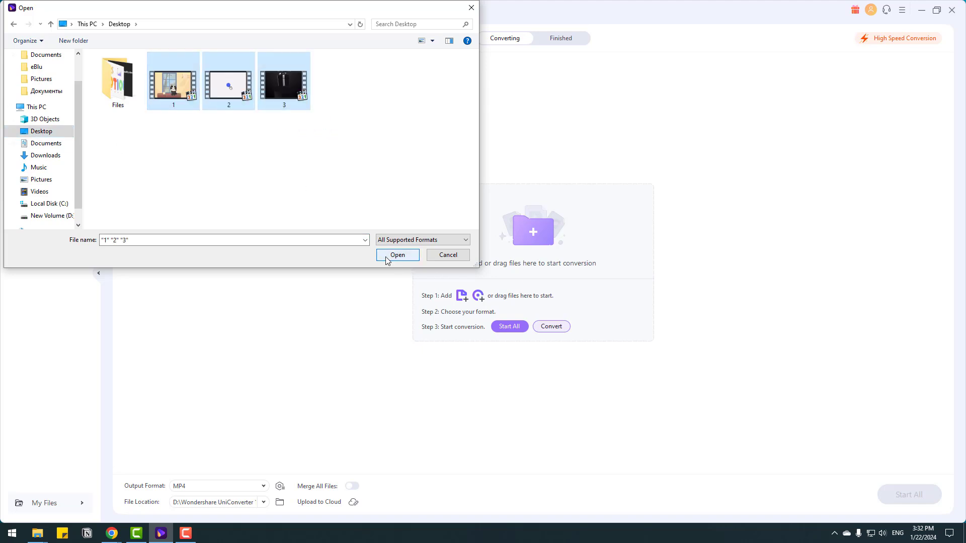
{"action": "left_click", "coordinate": [397, 255]}
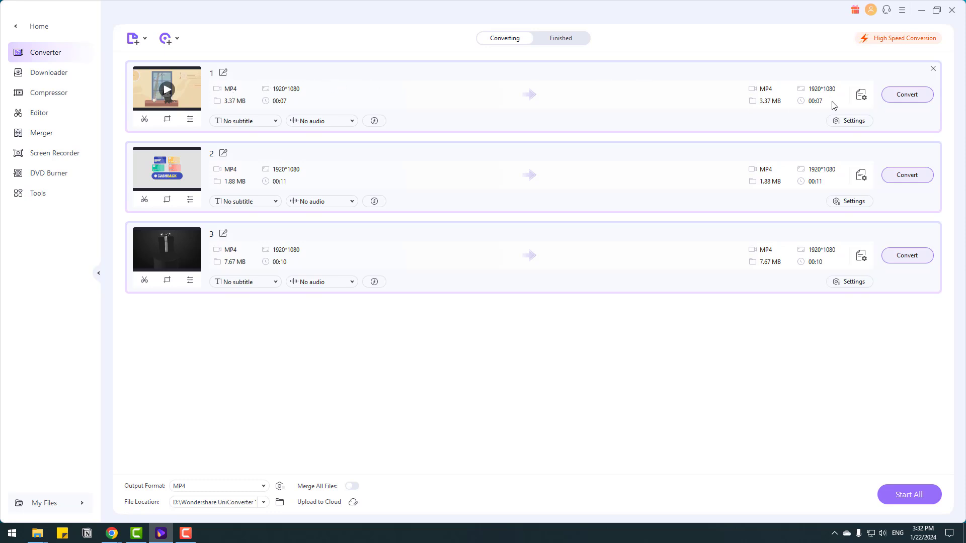
Step: Choose the MOV HD 1080P preset as the output format for videos 1 and 2
{"action": "left_click", "coordinate": [861, 96]}
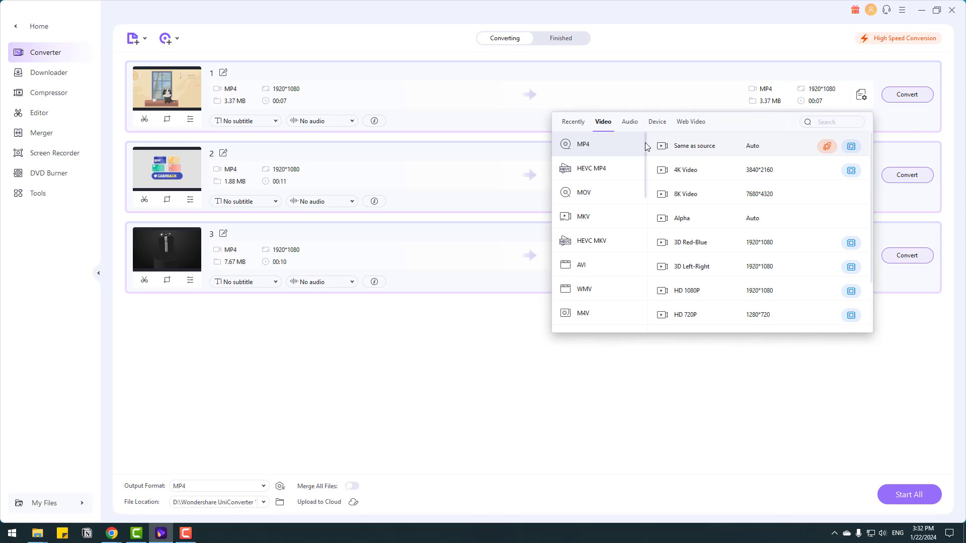
{"action": "left_click", "coordinate": [586, 194]}
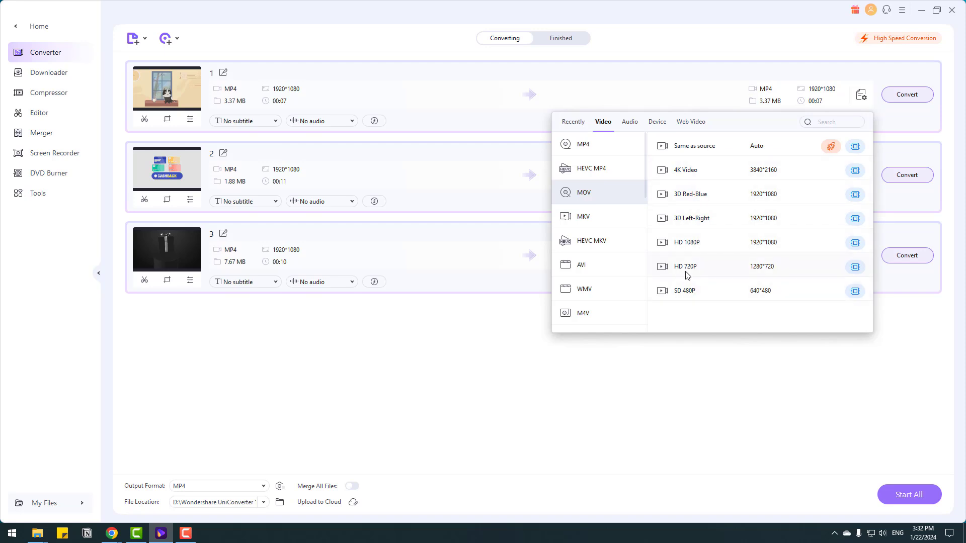
{"action": "left_click", "coordinate": [694, 245]}
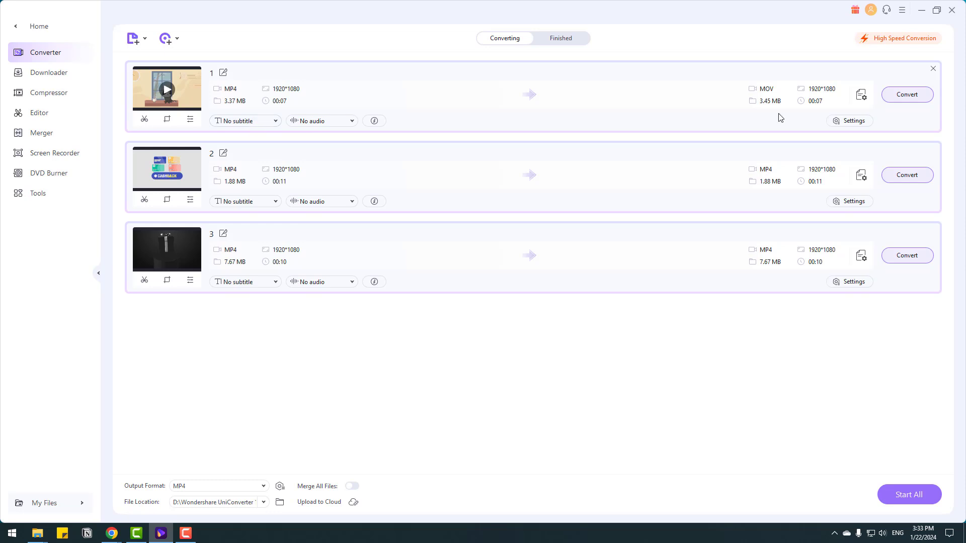
{"action": "left_click", "coordinate": [859, 177]}
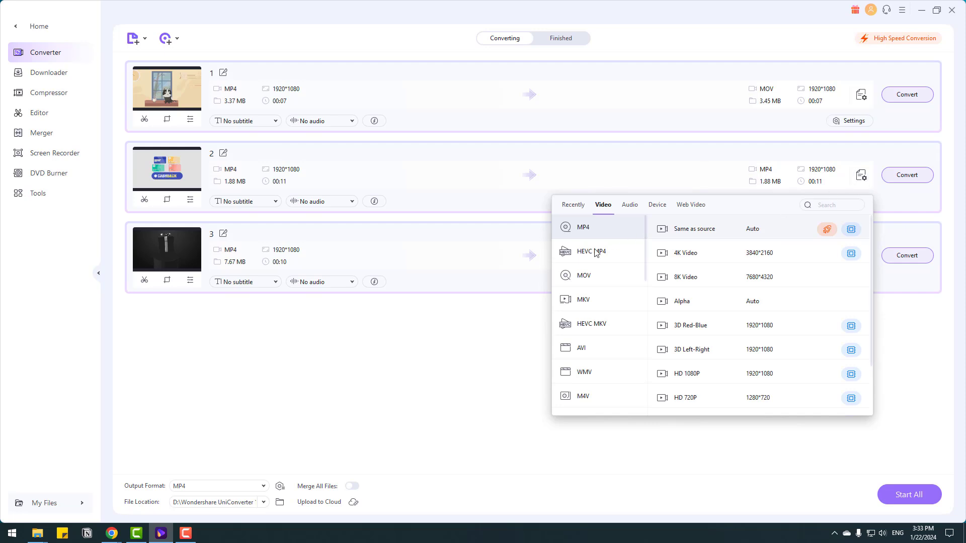
{"action": "left_click", "coordinate": [585, 276]}
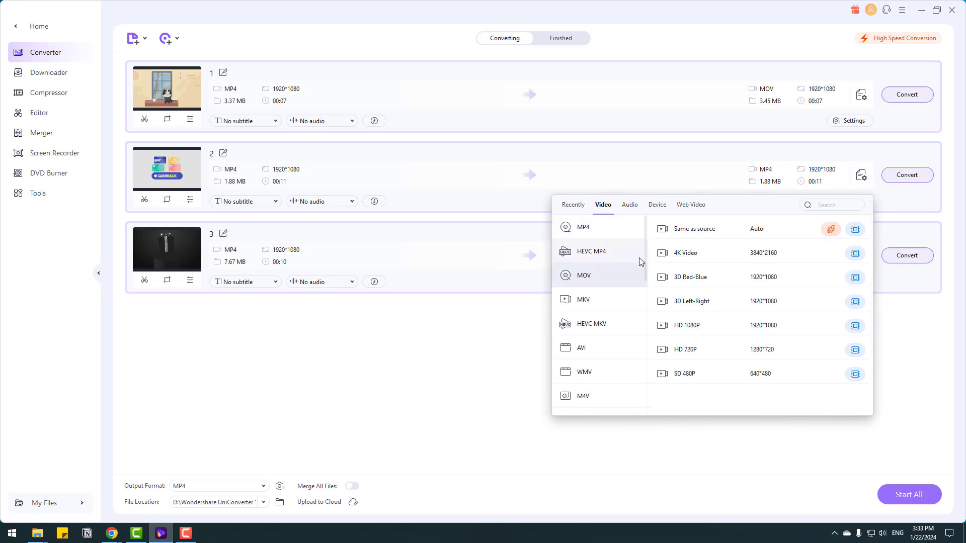
{"action": "left_click", "coordinate": [690, 326]}
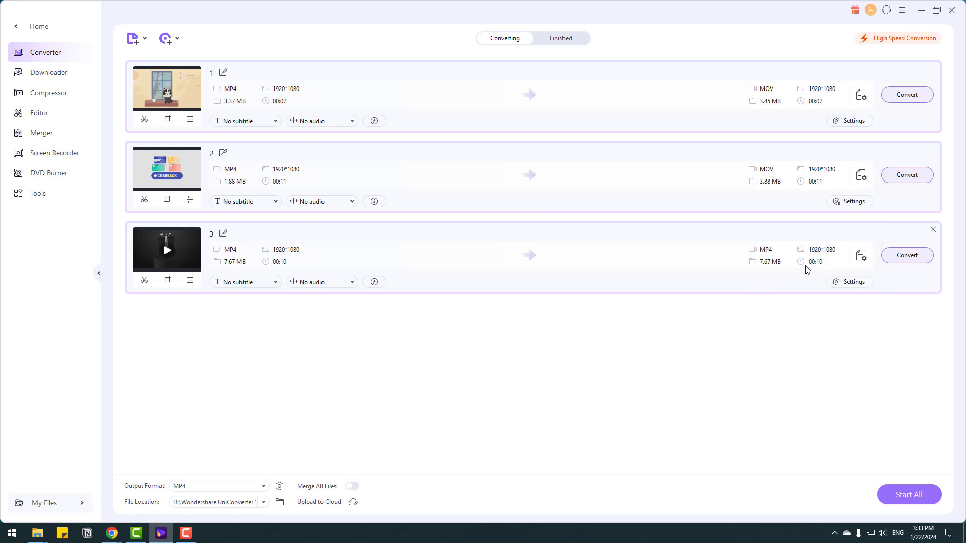
Step: Browse the Audio, Device and Web Video preset lists in video 3's format menu
{"action": "left_click", "coordinate": [860, 257]}
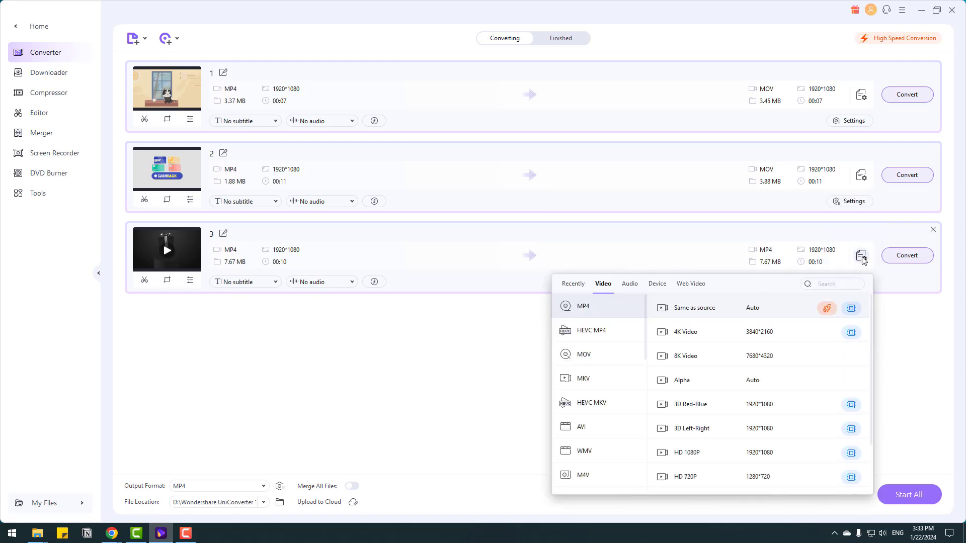
{"action": "left_click", "coordinate": [631, 285]}
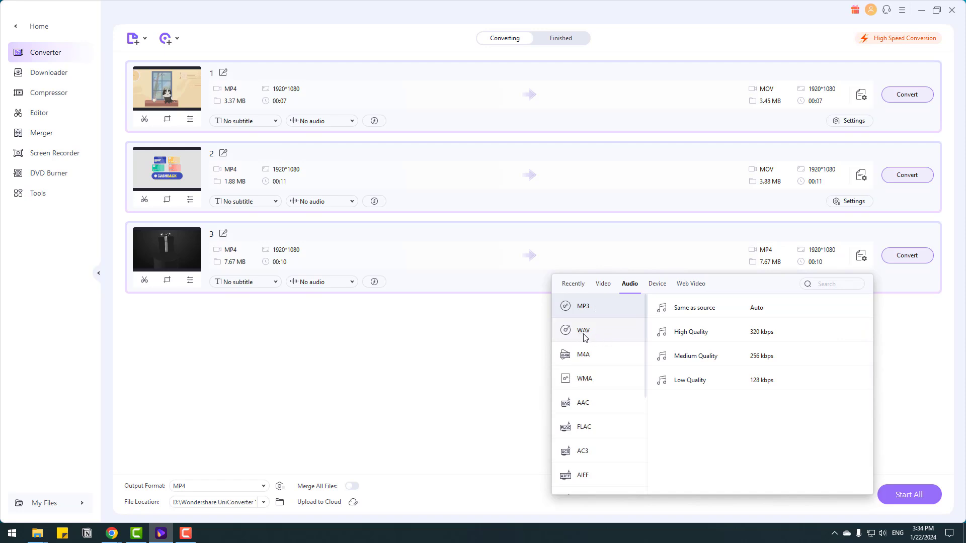
{"action": "scroll", "coordinate": [608, 398], "scroll_direction": "down", "scroll_amount": 4}
{"action": "scroll", "coordinate": [604, 387], "scroll_direction": "up", "scroll_amount": 4}
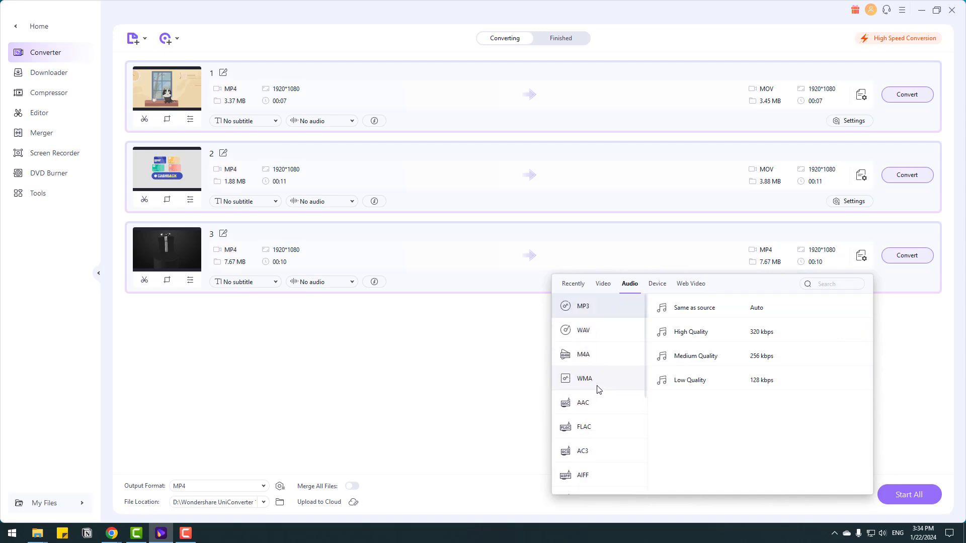
{"action": "left_click", "coordinate": [656, 286]}
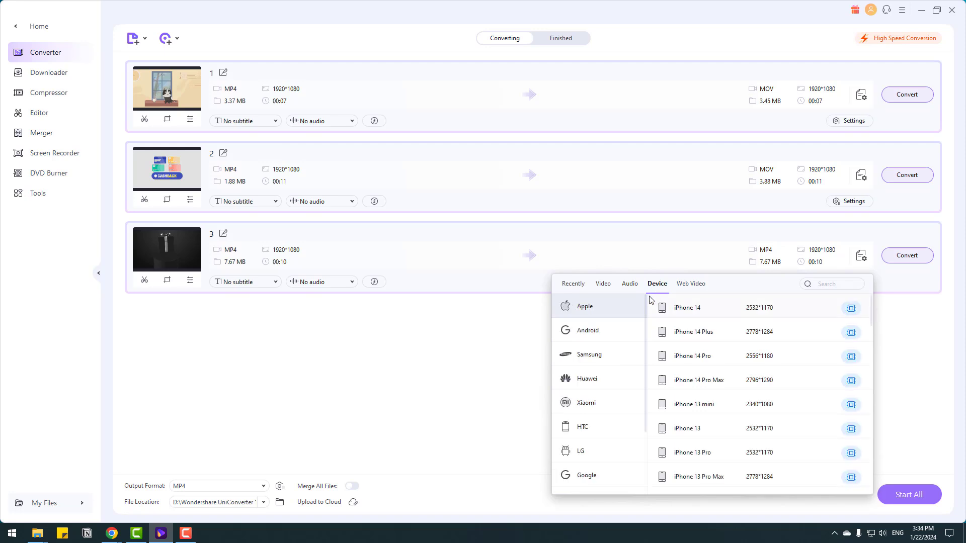
{"action": "scroll", "coordinate": [638, 312], "scroll_direction": "down", "scroll_amount": 3}
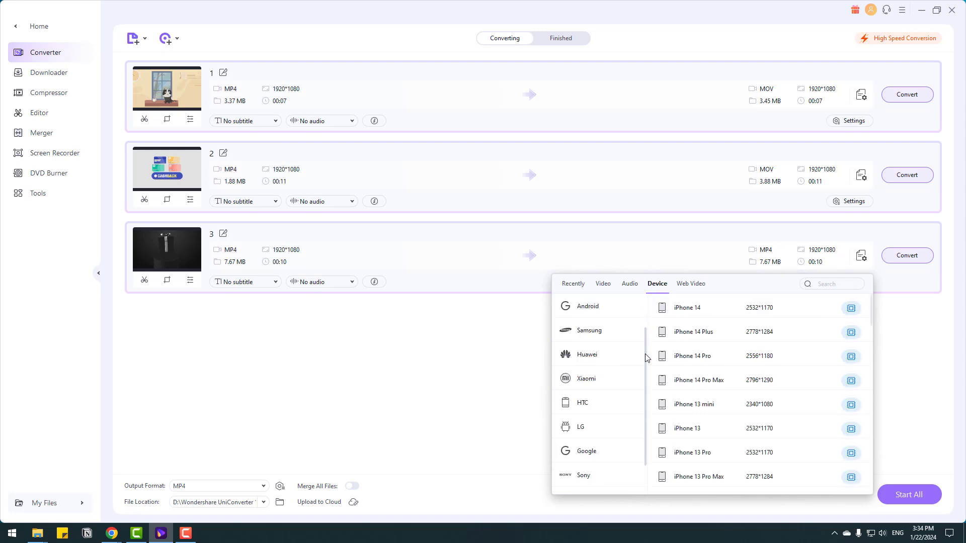
{"action": "scroll", "coordinate": [636, 306], "scroll_direction": "up", "scroll_amount": 3}
{"action": "scroll", "coordinate": [647, 312], "scroll_direction": "down", "scroll_amount": 3}
{"action": "scroll", "coordinate": [647, 352], "scroll_direction": "up", "scroll_amount": 3}
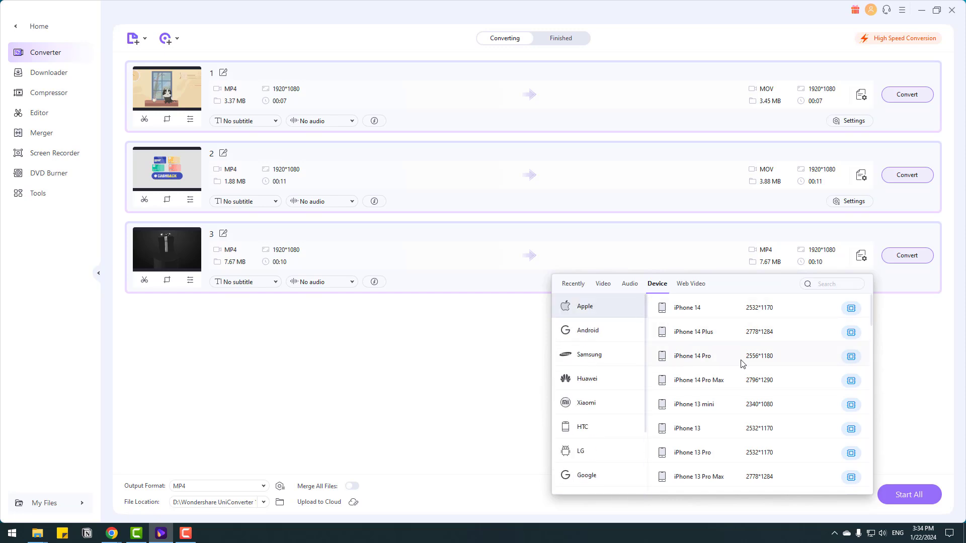
{"action": "scroll", "coordinate": [744, 372], "scroll_direction": "down", "scroll_amount": 8}
{"action": "scroll", "coordinate": [749, 382], "scroll_direction": "up", "scroll_amount": 6}
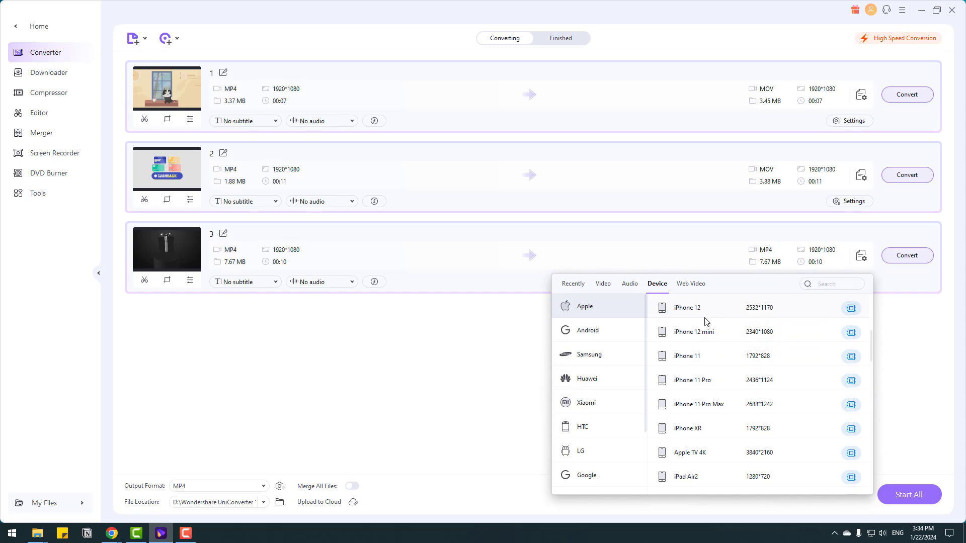
{"action": "left_click", "coordinate": [690, 283]}
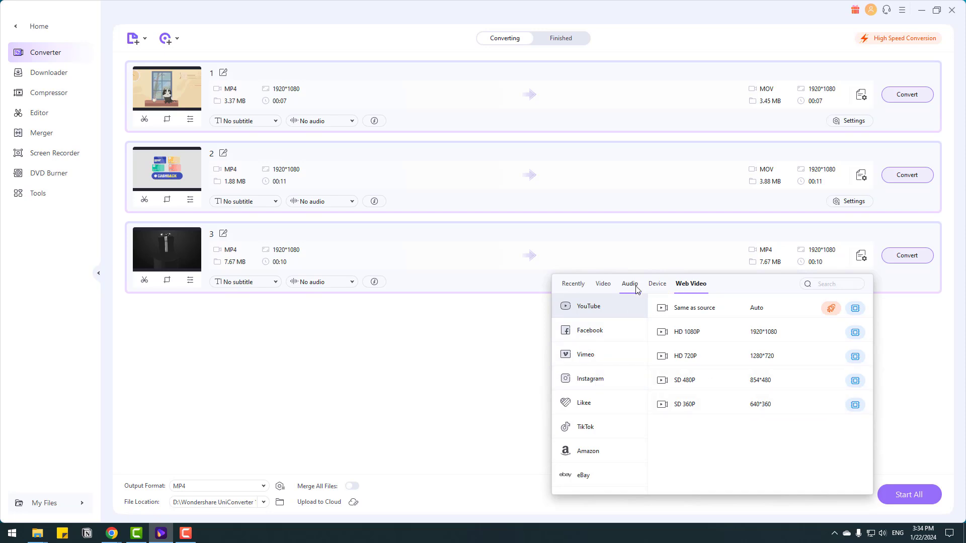
Step: Set video 3's output to the MOV HD 1080P preset
{"action": "left_click", "coordinate": [603, 284]}
{"action": "left_click", "coordinate": [584, 356]}
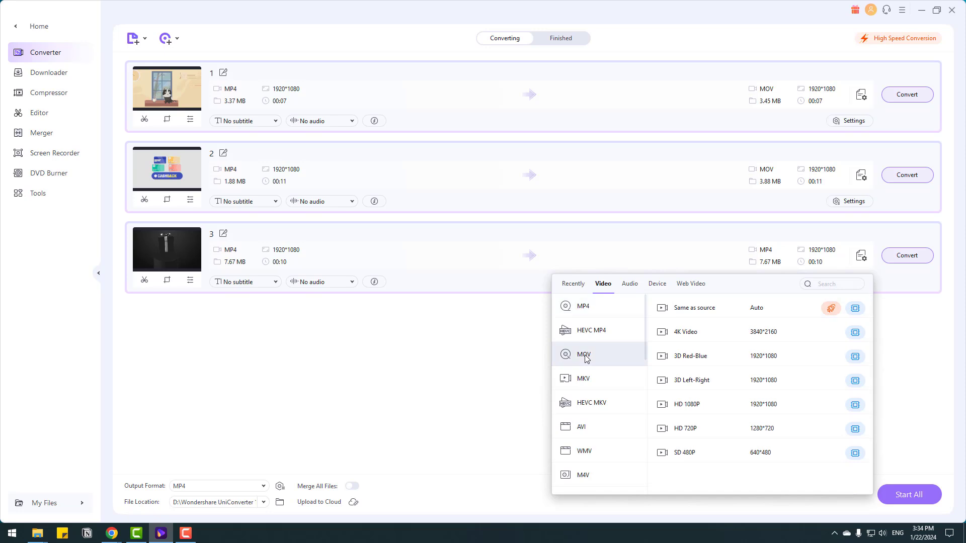
{"action": "left_click", "coordinate": [686, 409]}
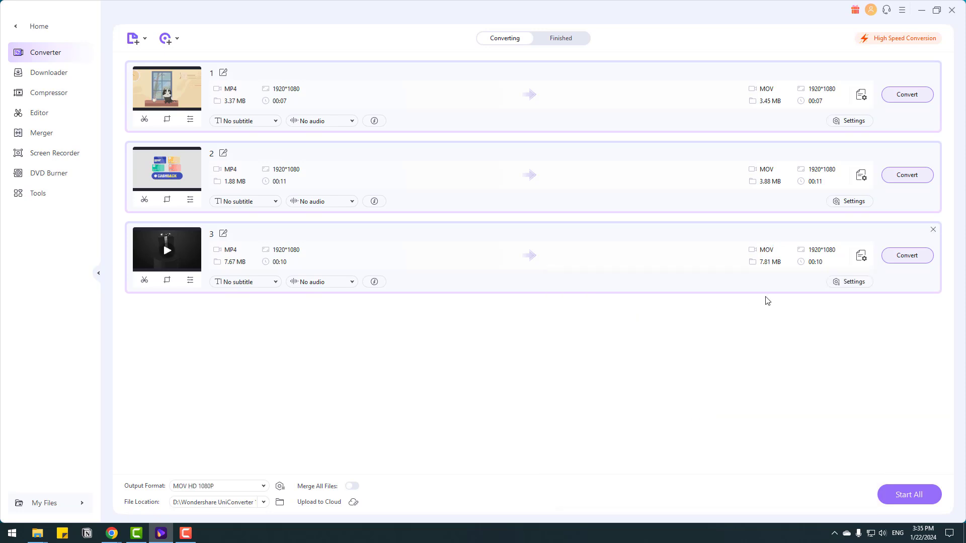
Step: Review video 3's encoding settings, keeping the H264 encoder and 1920*1080 resolution
{"action": "left_click", "coordinate": [847, 283]}
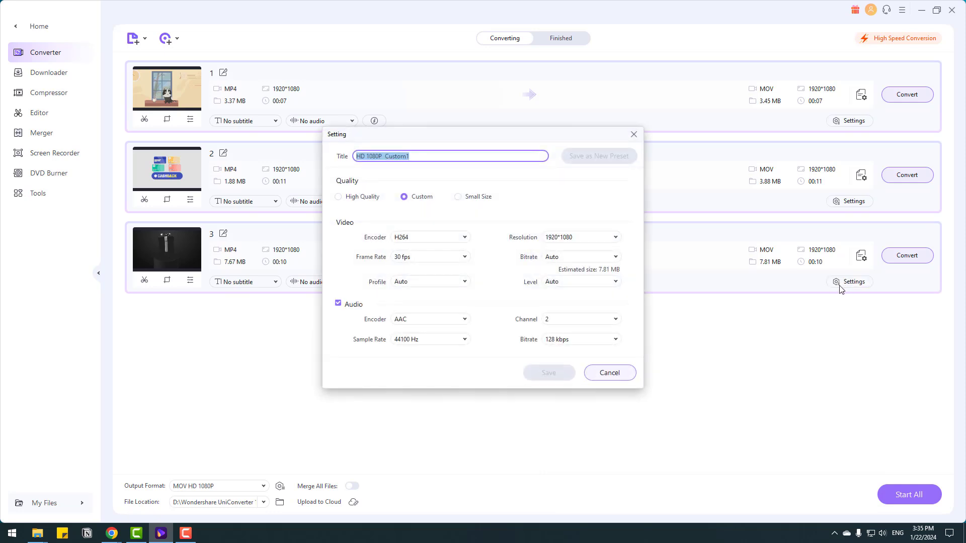
{"action": "left_click_drag", "start_coordinate": [423, 139], "coordinate": [478, 166]}
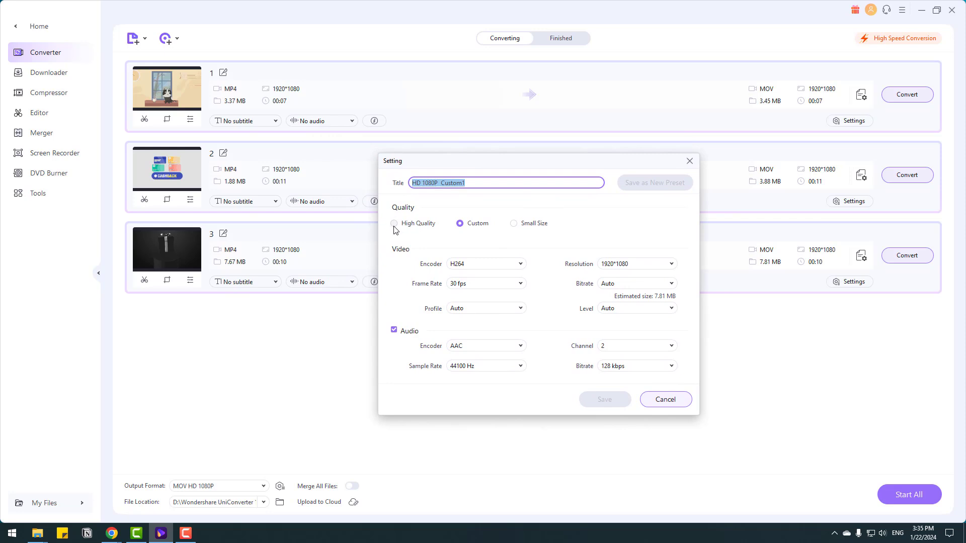
{"action": "left_click", "coordinate": [509, 270]}
{"action": "left_click", "coordinate": [508, 272]}
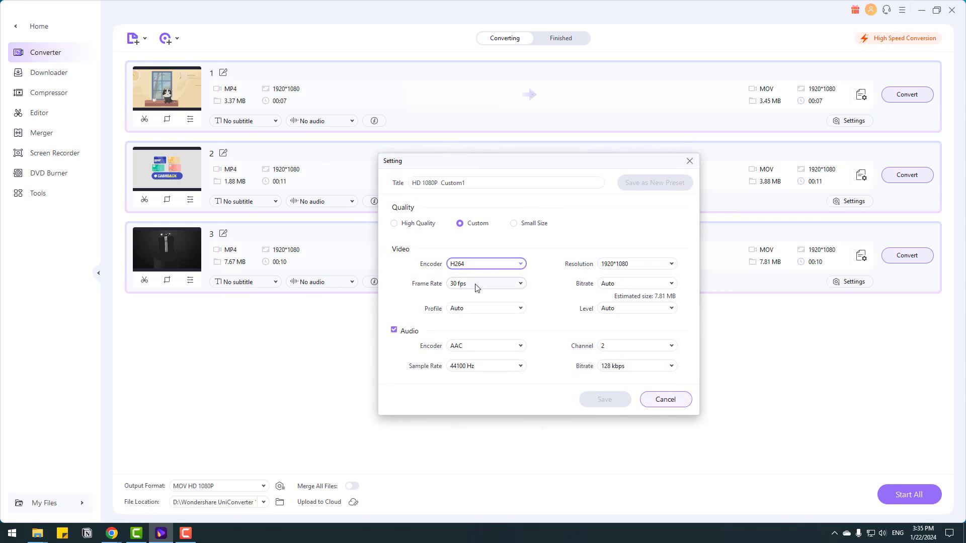
{"action": "left_click", "coordinate": [672, 265]}
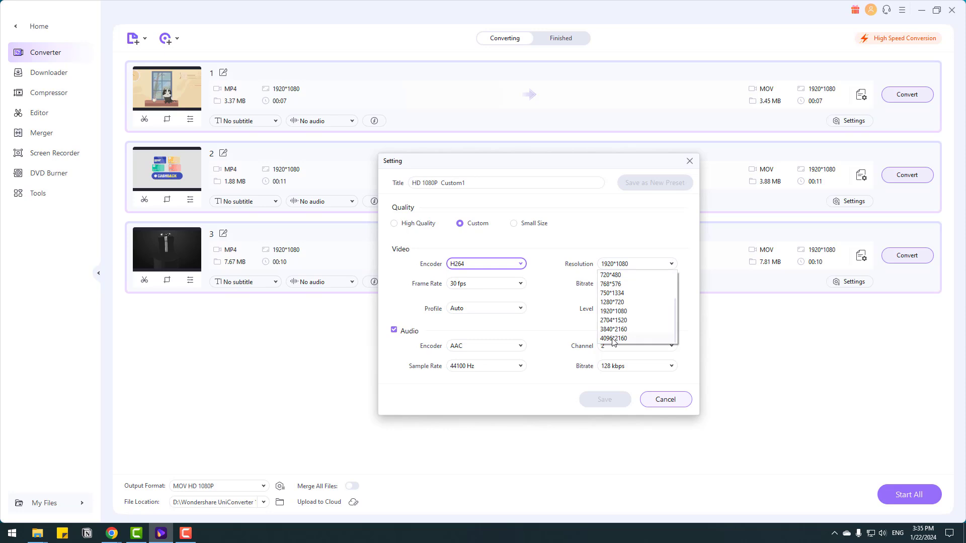
{"action": "left_click", "coordinate": [548, 303]}
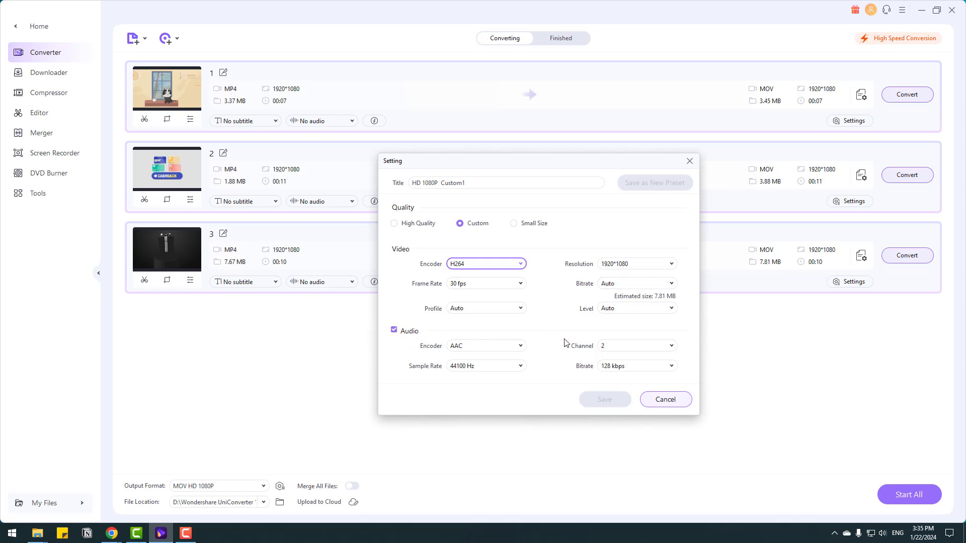
Step: Close the encoding settings unchanged and check the High Speed Conversion options
{"action": "left_click", "coordinate": [664, 400]}
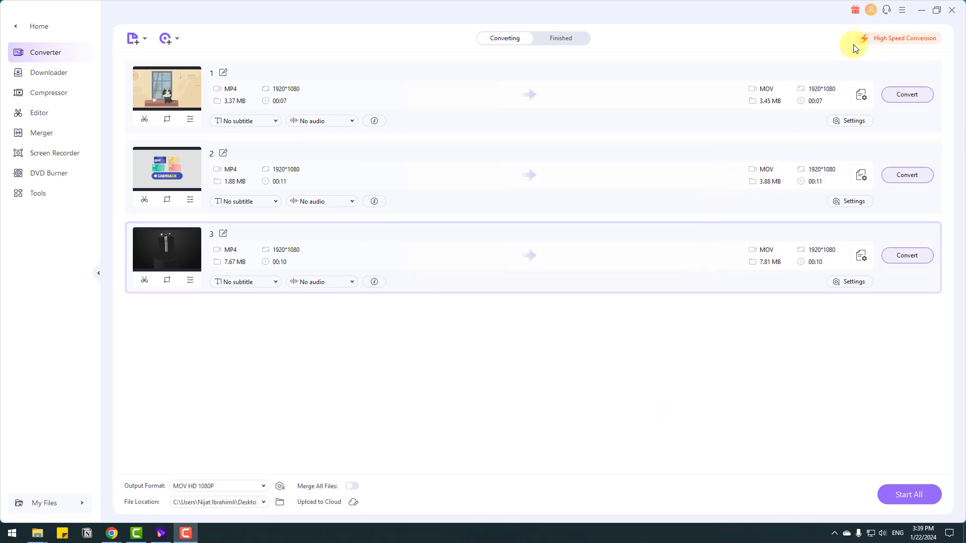
{"action": "mouse_move", "coordinate": [894, 39]}
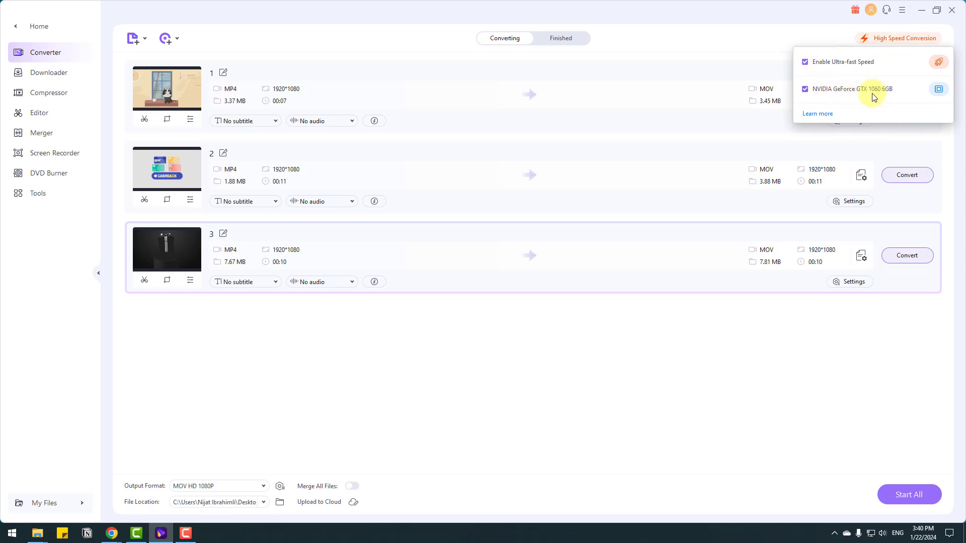
{"action": "left_click", "coordinate": [753, 5]}
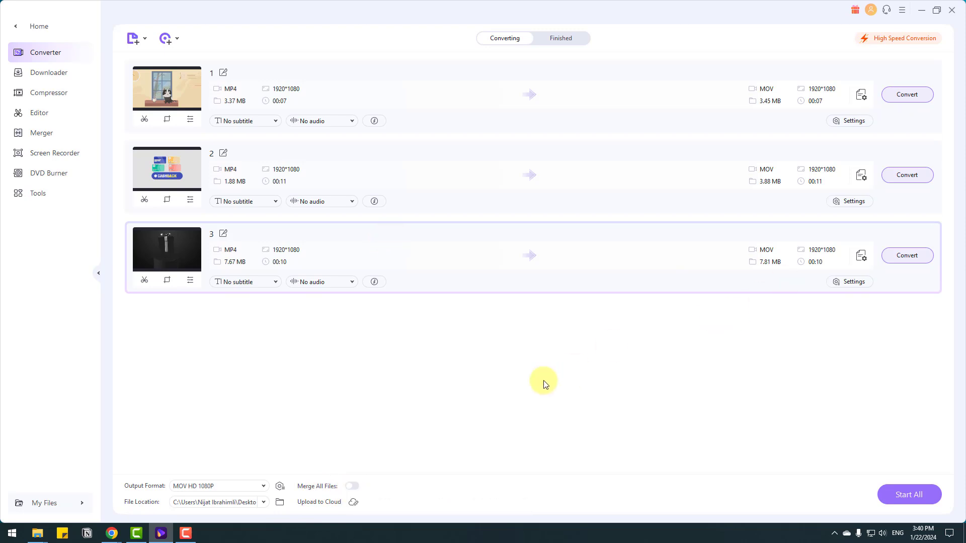
Step: Set the output file location to the Convert folder on the Desktop
{"action": "left_click", "coordinate": [262, 502]}
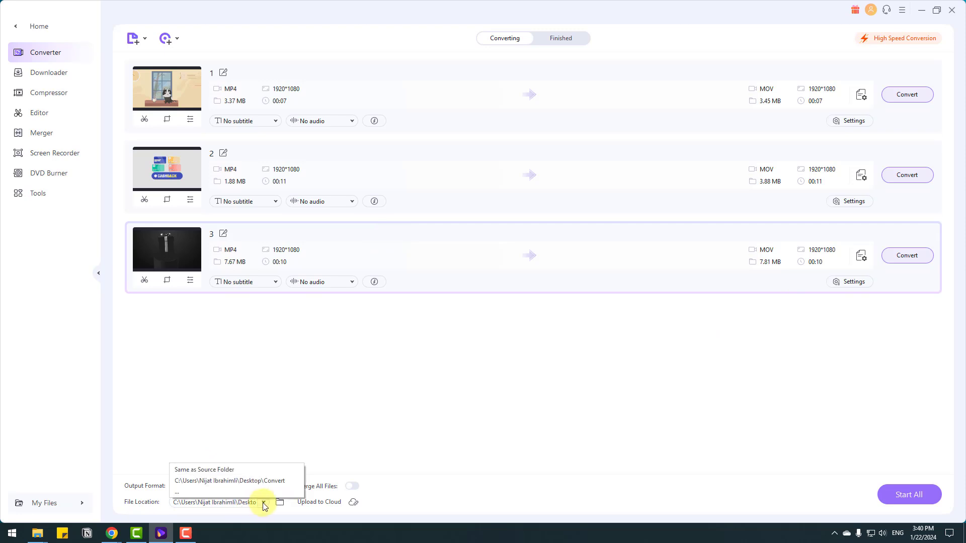
{"action": "left_click", "coordinate": [176, 498]}
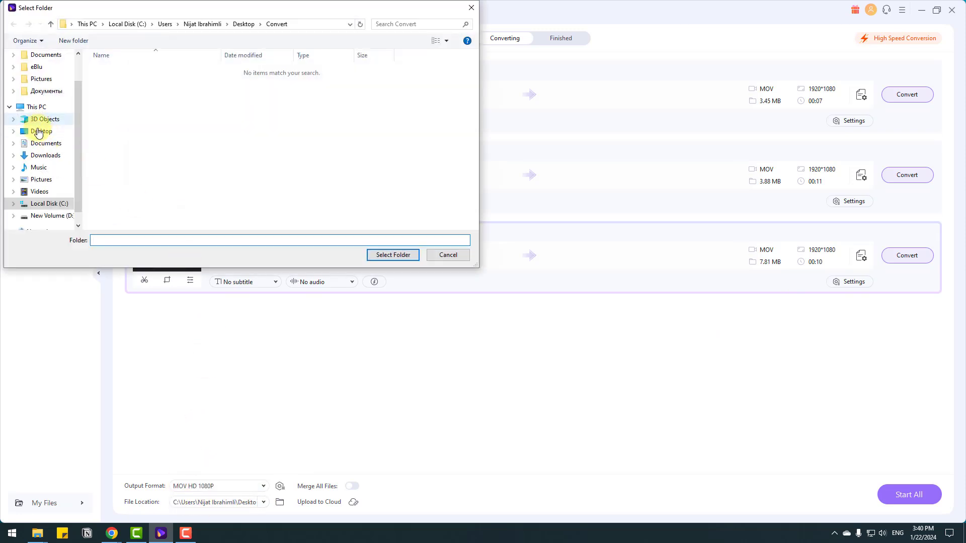
{"action": "left_click", "coordinate": [37, 133]}
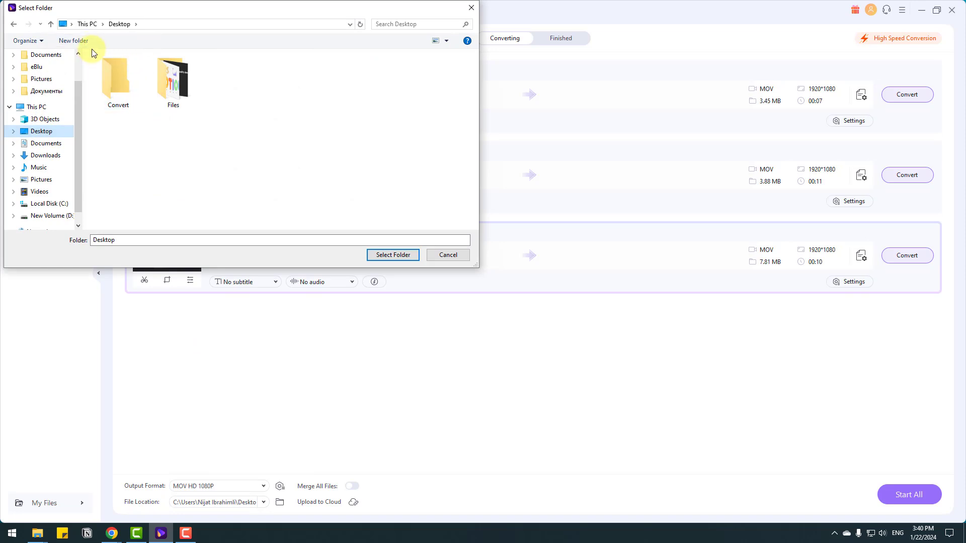
{"action": "left_click", "coordinate": [108, 74]}
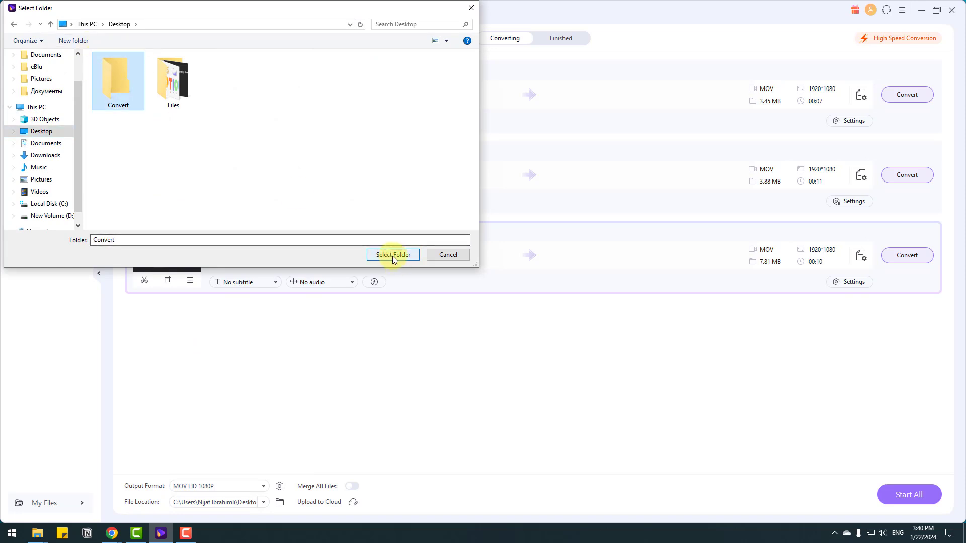
{"action": "left_click", "coordinate": [392, 254]}
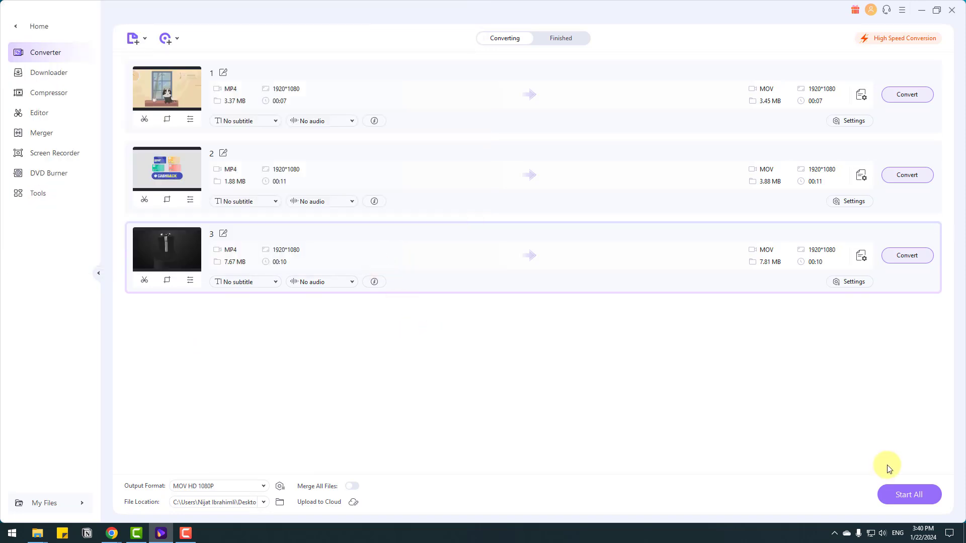
Step: Convert all three videos to MOV, then minimize UniConverter
{"action": "left_click", "coordinate": [913, 496]}
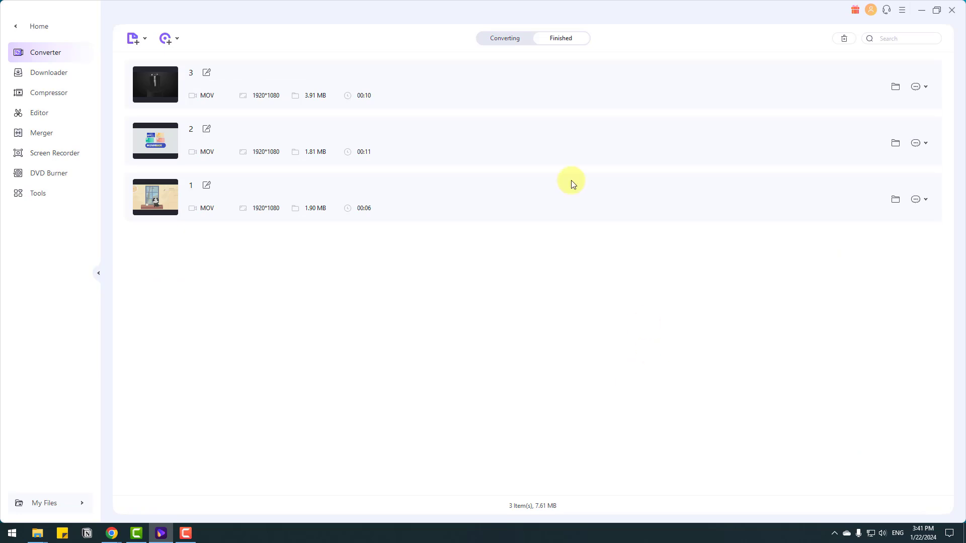
{"action": "left_click", "coordinate": [926, 13]}
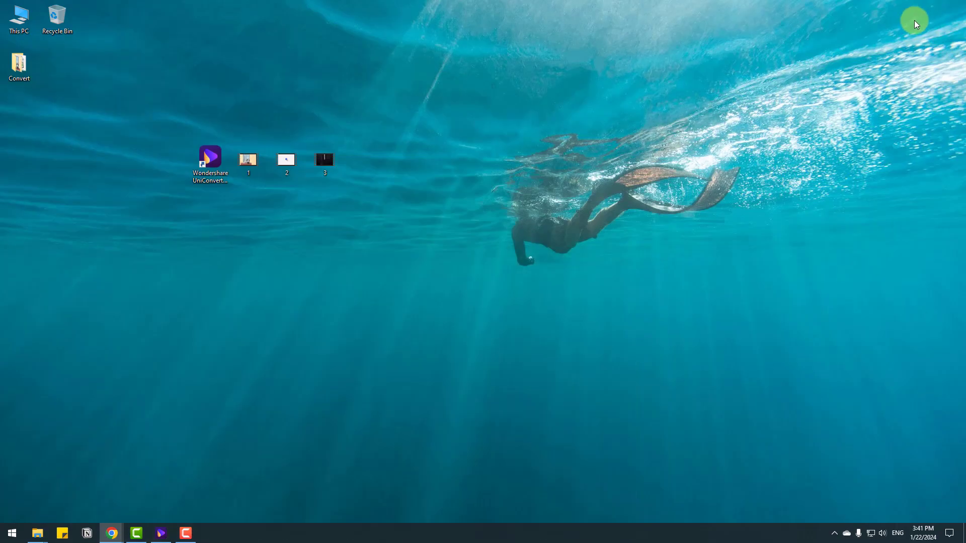
Step: Open the Convert folder on the Desktop and play the converted video 1
{"action": "double_click", "coordinate": [27, 64]}
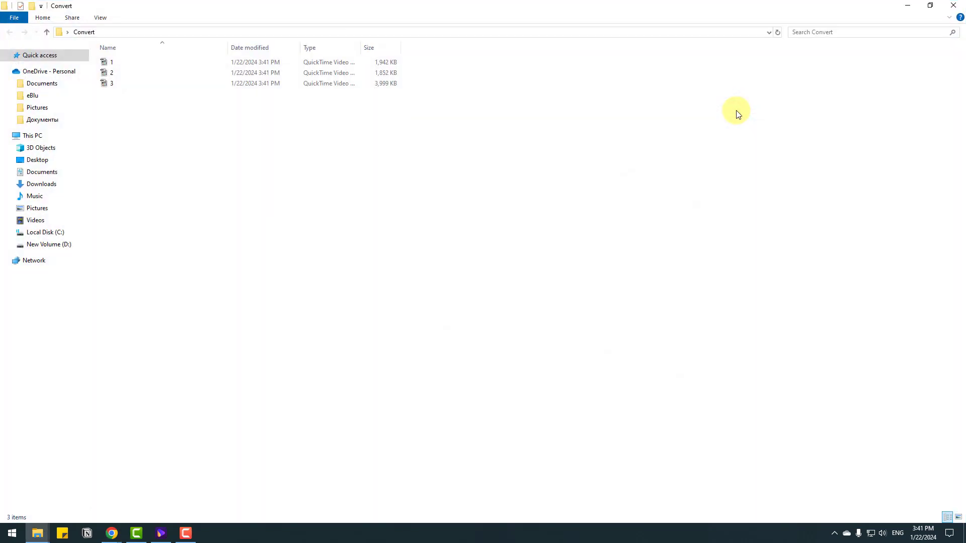
{"action": "scroll", "coordinate": [388, 194], "scroll_direction": "up", "scroll_amount": 5, "text": "ctrl"}
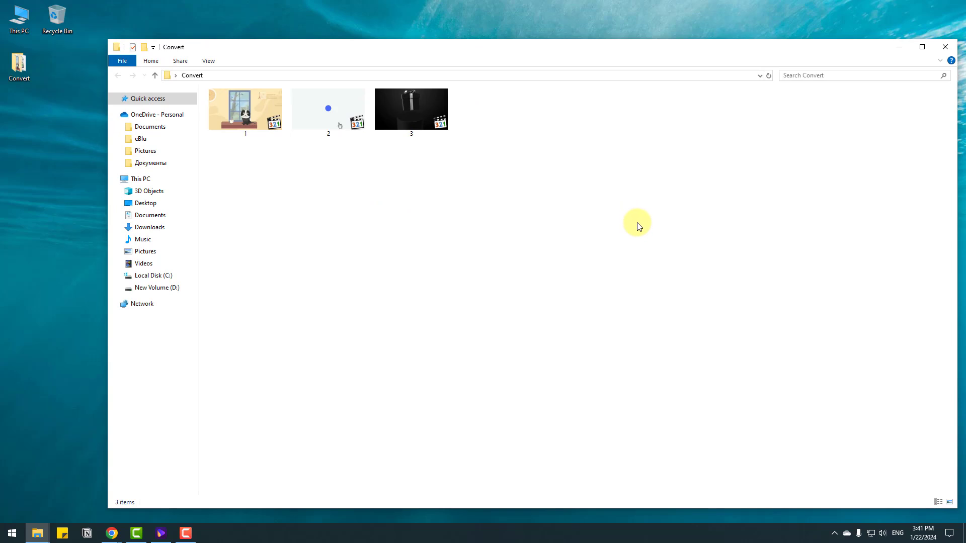
{"action": "left_click", "coordinate": [304, 217]}
{"action": "left_click", "coordinate": [258, 127]}
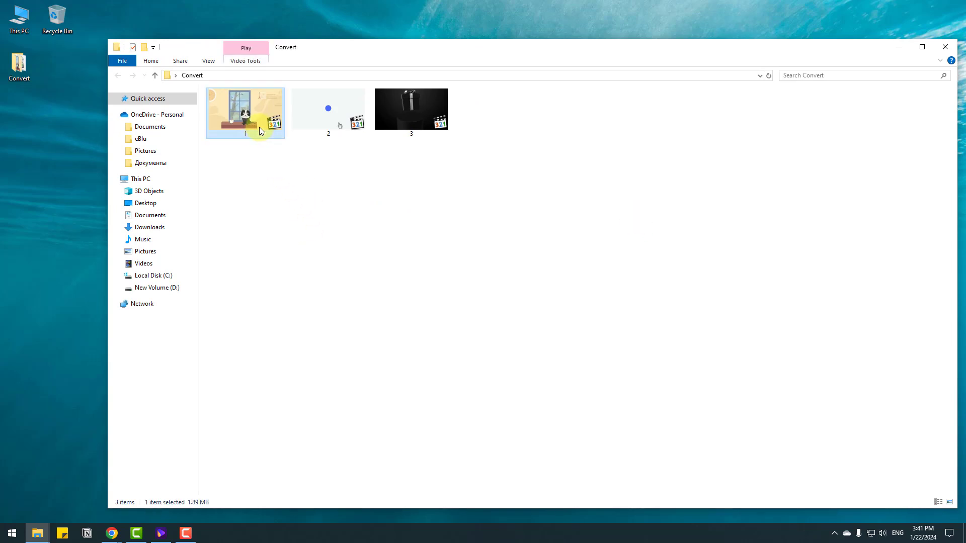
{"action": "double_click", "coordinate": [245, 117]}
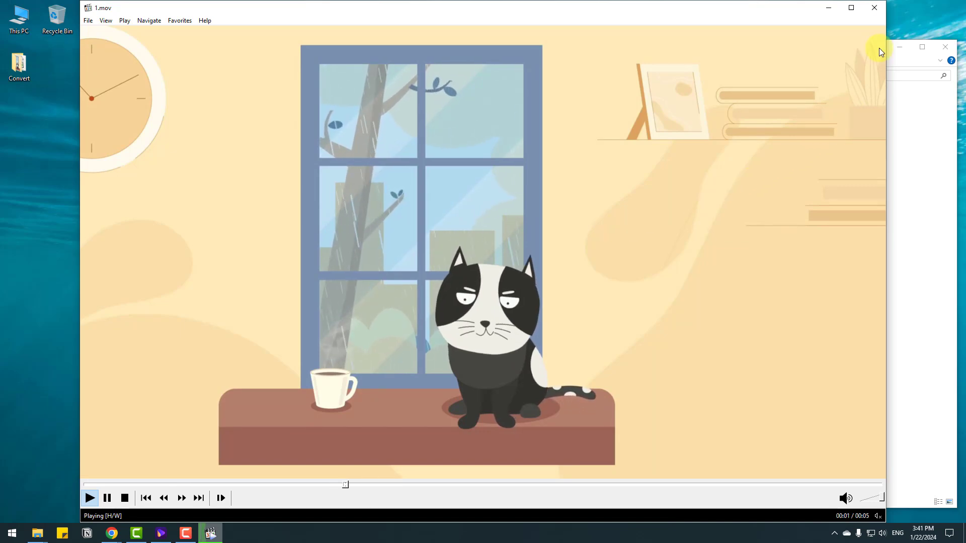
{"action": "left_click", "coordinate": [874, 8]}
Step: Check in Properties that files 1, 2 and 3 are QuickTime .mov videos
{"action": "right_click", "coordinate": [236, 119]}
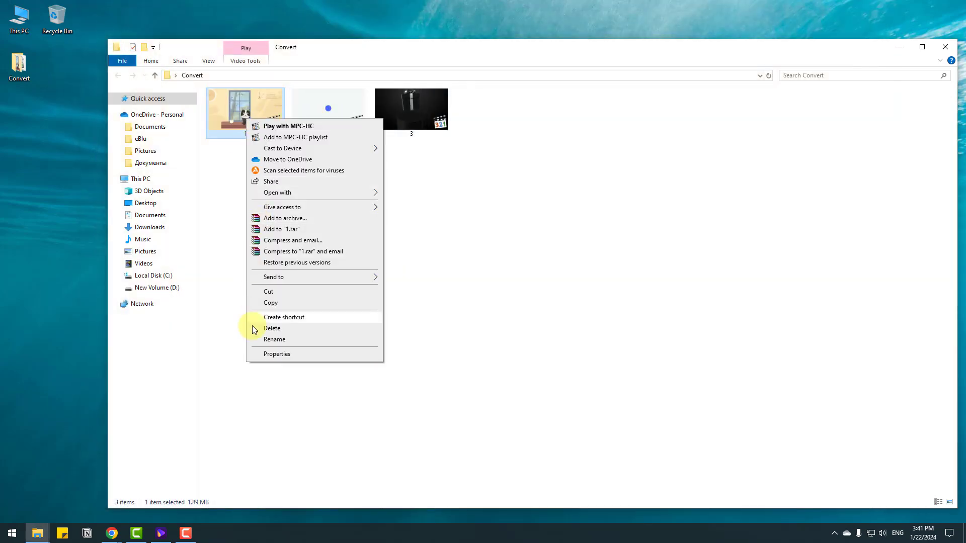
{"action": "left_click", "coordinate": [285, 352]}
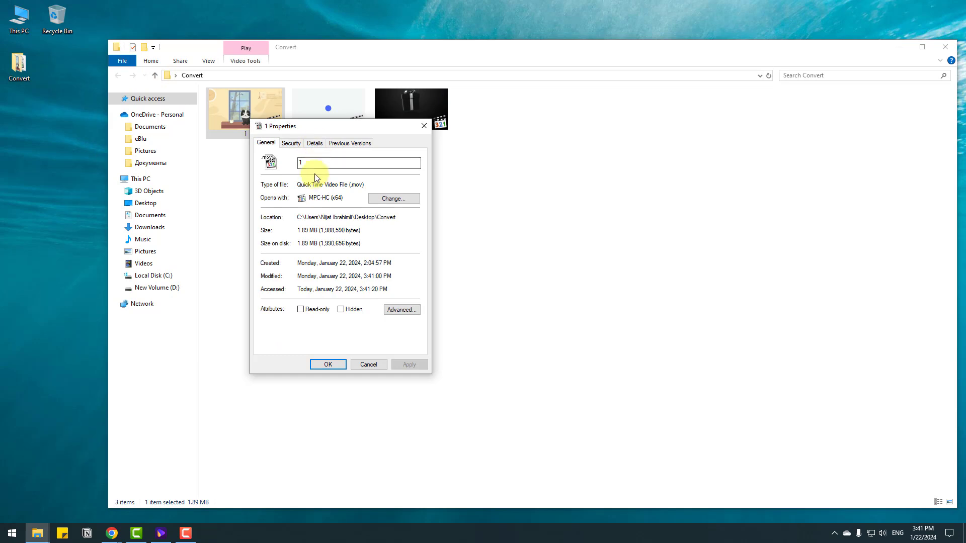
{"action": "left_click_drag", "start_coordinate": [353, 188], "coordinate": [363, 187]}
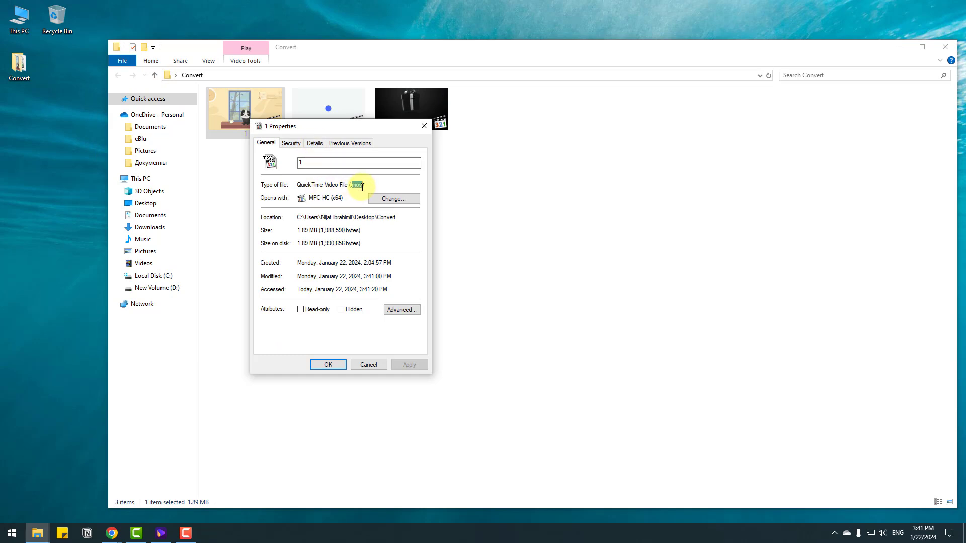
{"action": "left_click", "coordinate": [424, 126]}
{"action": "right_click", "coordinate": [336, 121]}
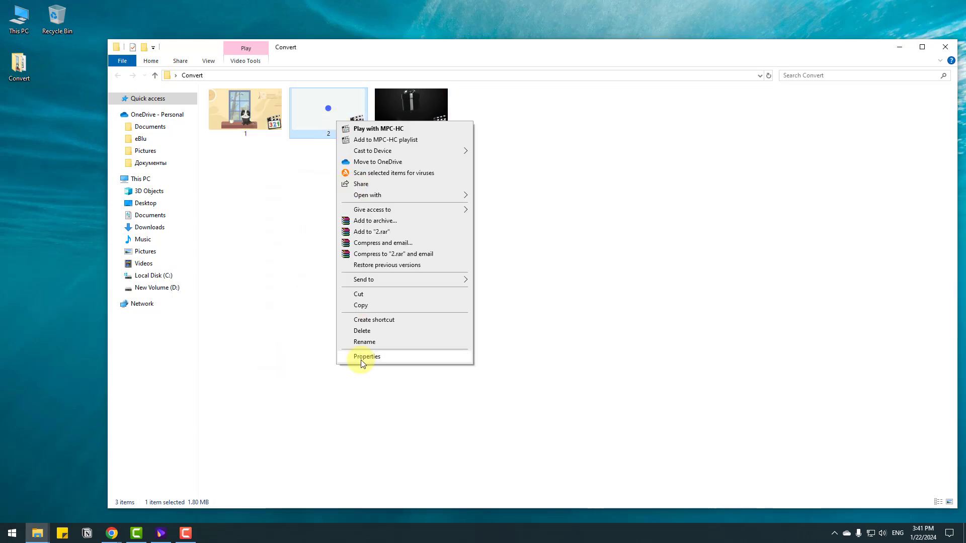
{"action": "left_click", "coordinate": [365, 356]}
{"action": "left_click", "coordinate": [405, 145]}
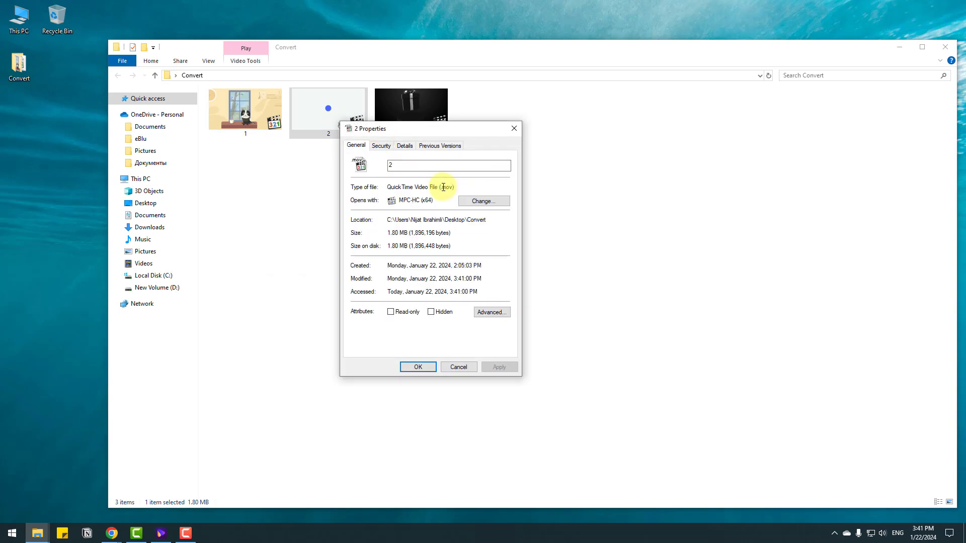
{"action": "double_click", "coordinate": [443, 187]}
{"action": "key", "text": "Escape"}
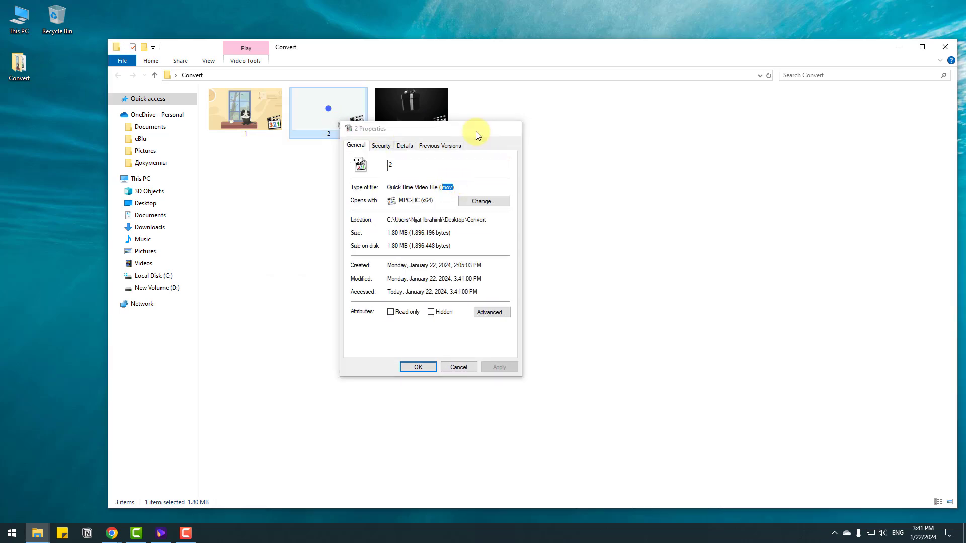
{"action": "left_click", "coordinate": [424, 119]}
{"action": "right_click", "coordinate": [426, 124]}
{"action": "left_click", "coordinate": [443, 352]}
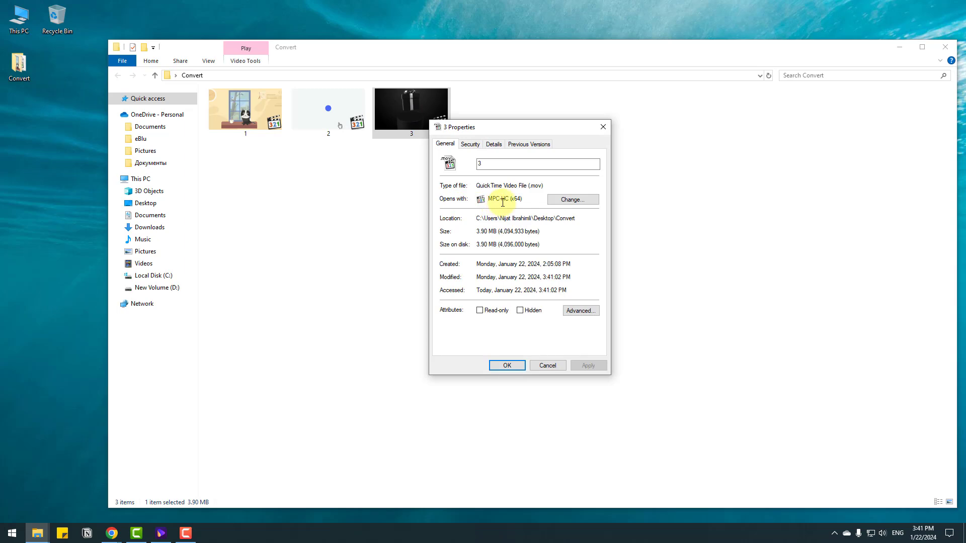
{"action": "left_click", "coordinate": [603, 127]}
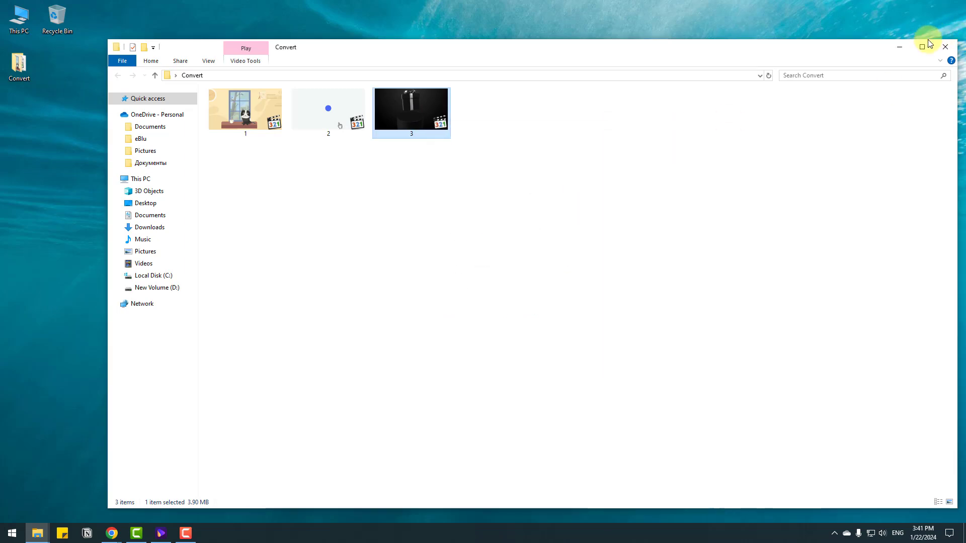
Step: Close the Convert folder window and open the video Editor from the UniConverter home page
{"action": "left_click", "coordinate": [941, 50]}
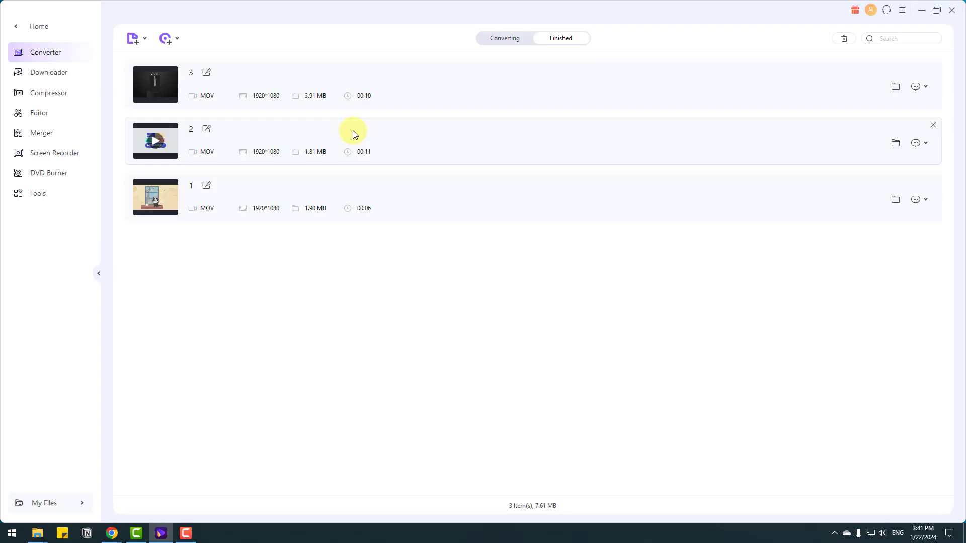
{"action": "left_click", "coordinate": [40, 27]}
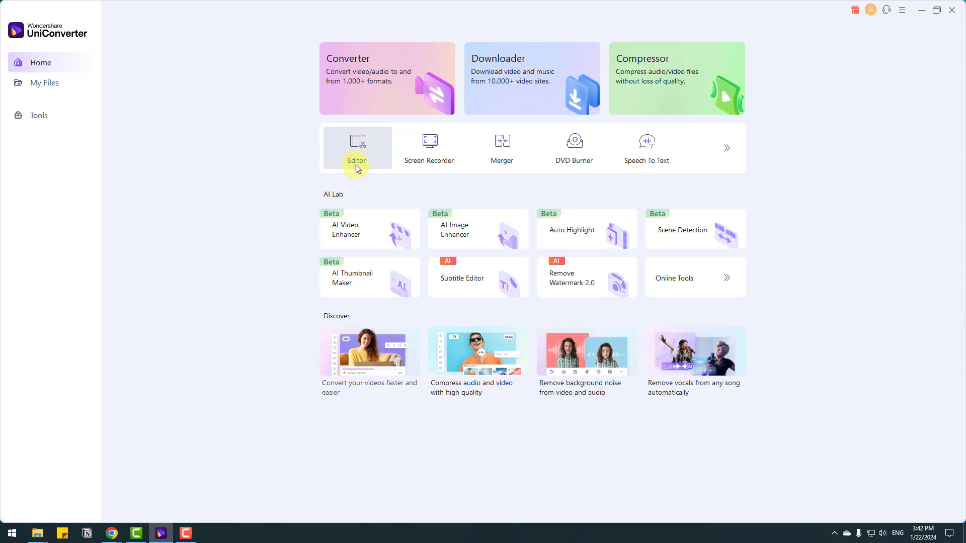
{"action": "left_click", "coordinate": [355, 147]}
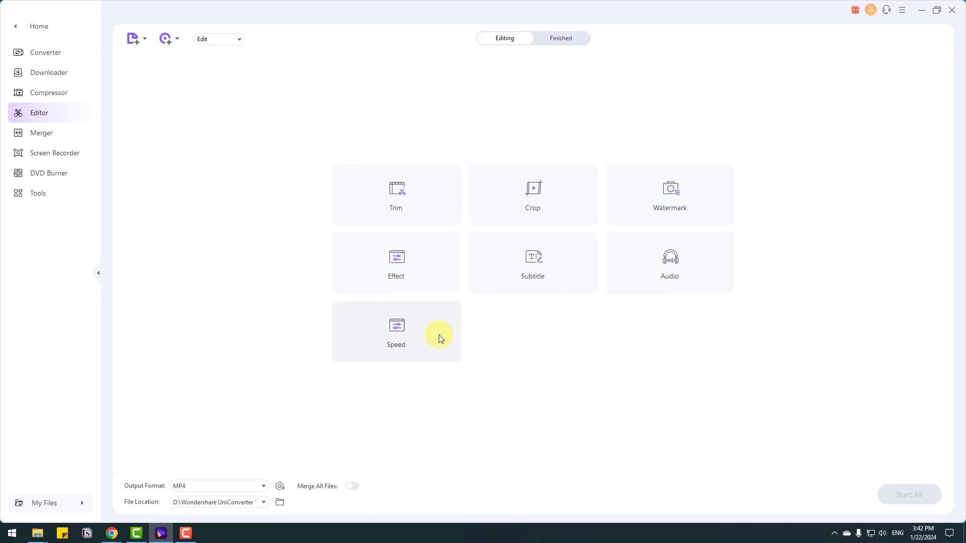
Step: Load video 3 from the Desktop into the Trim tool
{"action": "left_click", "coordinate": [403, 184]}
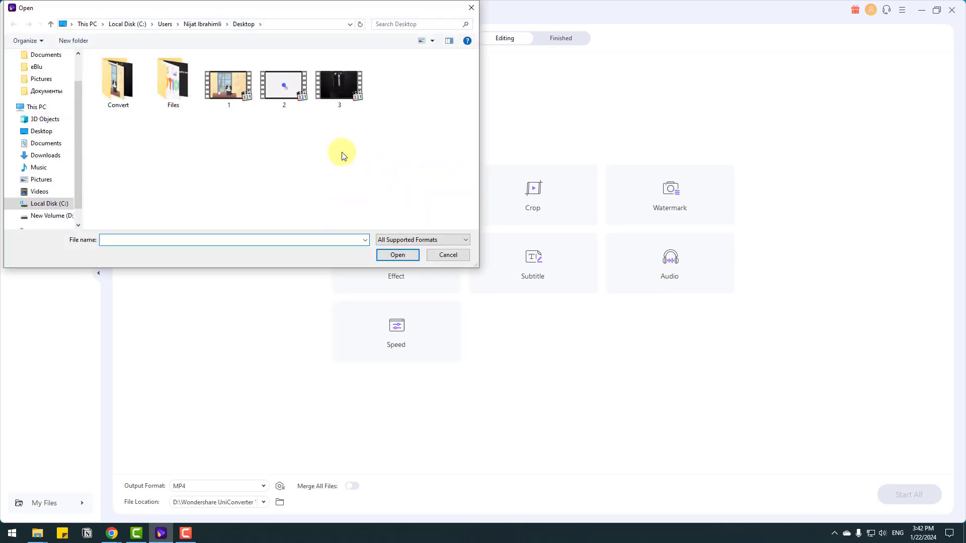
{"action": "left_click", "coordinate": [332, 90]}
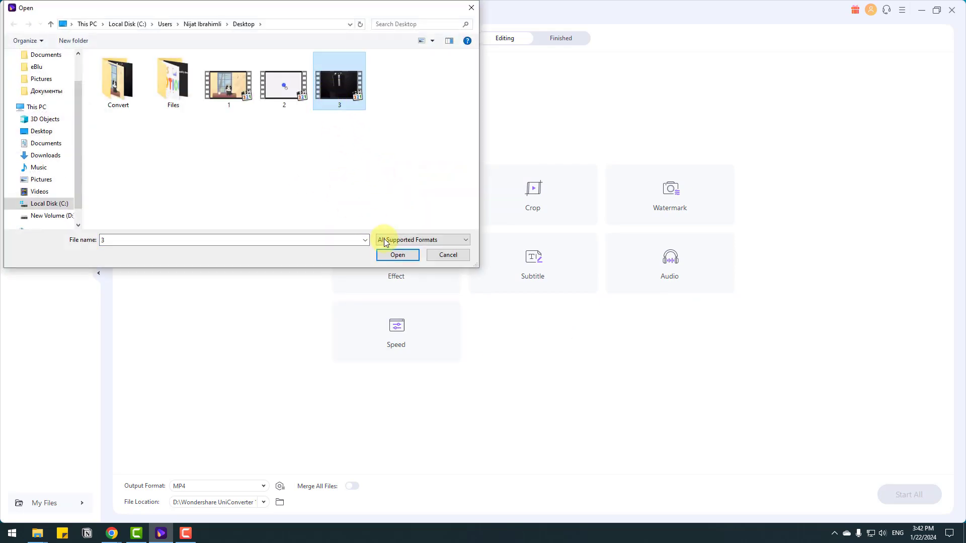
{"action": "left_click", "coordinate": [393, 255]}
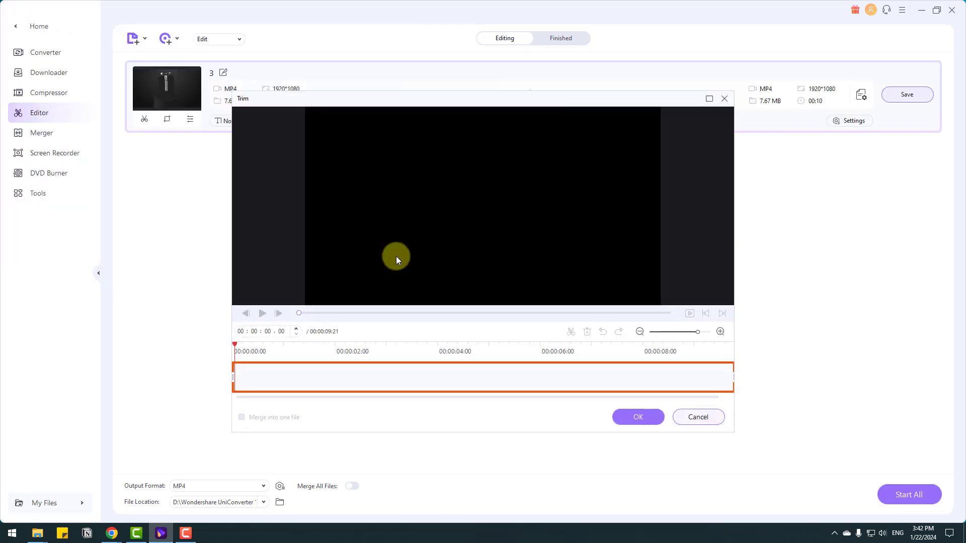
Step: Trim video 3 to about a 3-second, 2.38 MB clip, then remove it from the Editor list
{"action": "left_click_drag", "start_coordinate": [731, 376], "coordinate": [467, 377]}
{"action": "left_click_drag", "start_coordinate": [236, 376], "coordinate": [335, 376]}
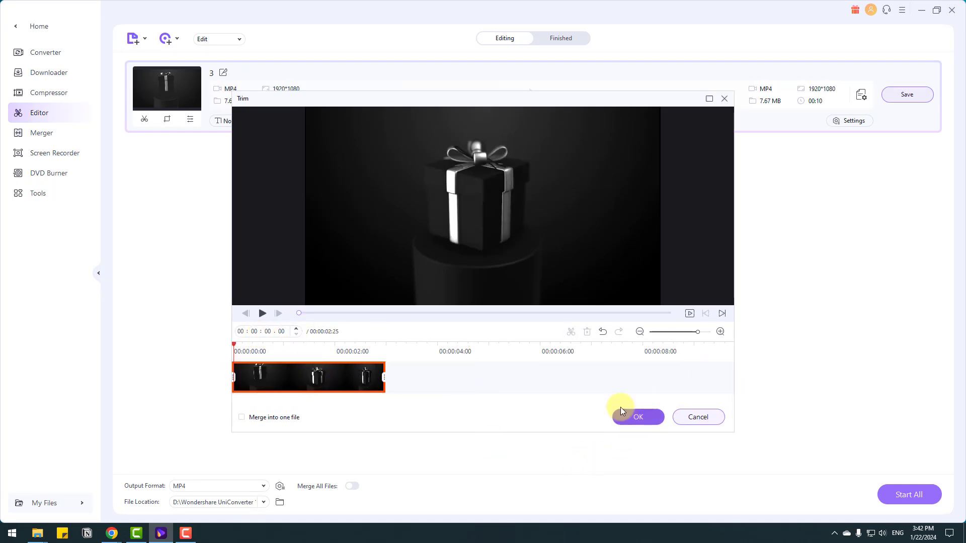
{"action": "left_click", "coordinate": [644, 417]}
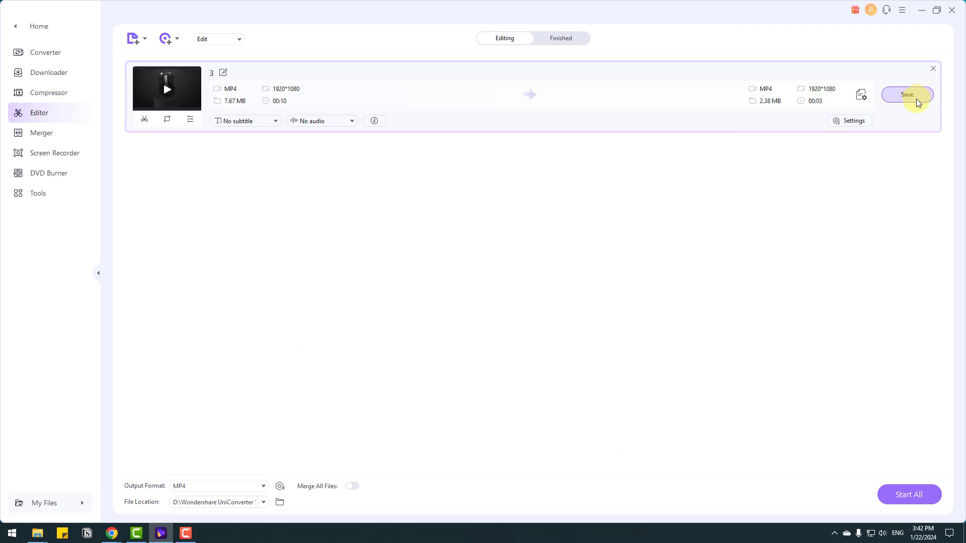
{"action": "left_click", "coordinate": [933, 69]}
Step: Confirm removal of video 3 and go to the Screen Recorder page from Home
{"action": "left_click", "coordinate": [507, 288]}
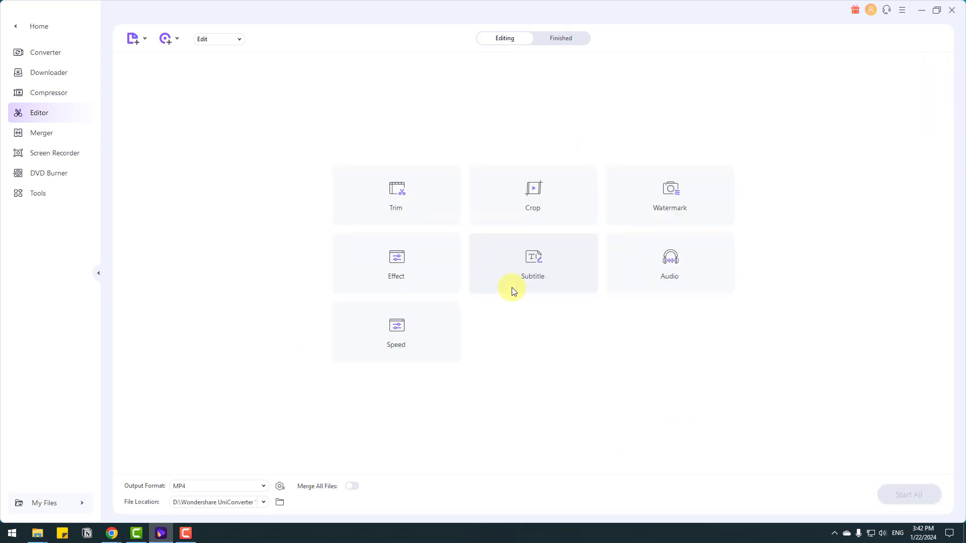
{"action": "left_click", "coordinate": [39, 27]}
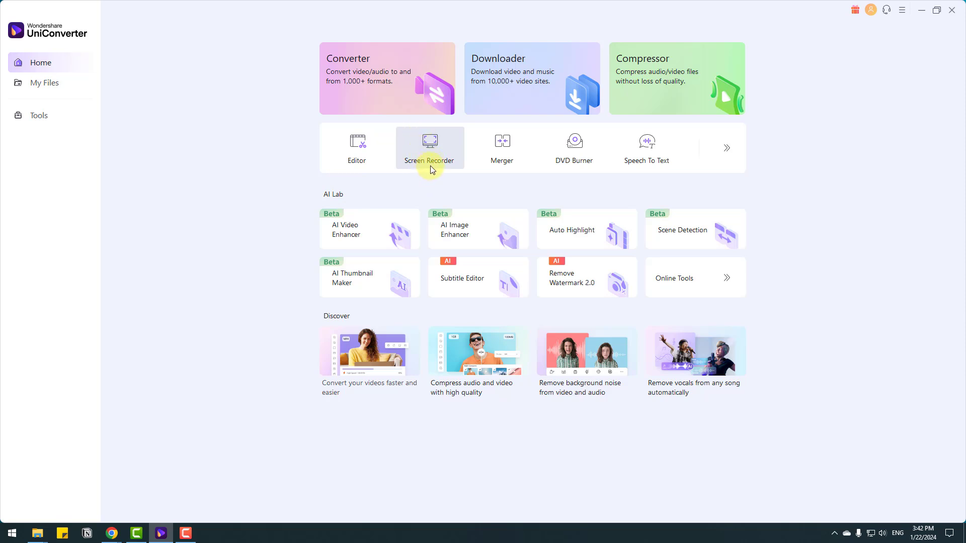
{"action": "left_click", "coordinate": [428, 147]}
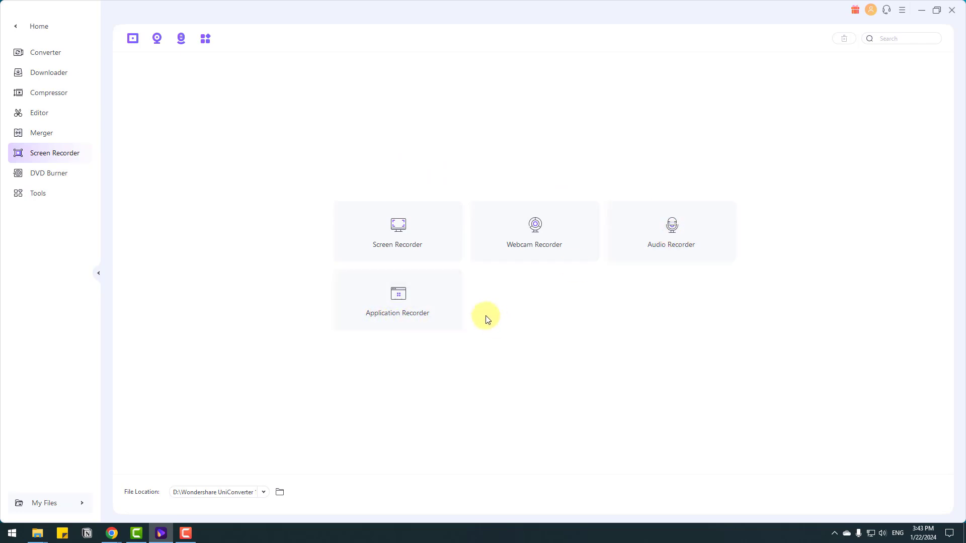
Step: Set a 630×352 screen capture area on the desktop's left side
{"action": "left_click", "coordinate": [392, 224]}
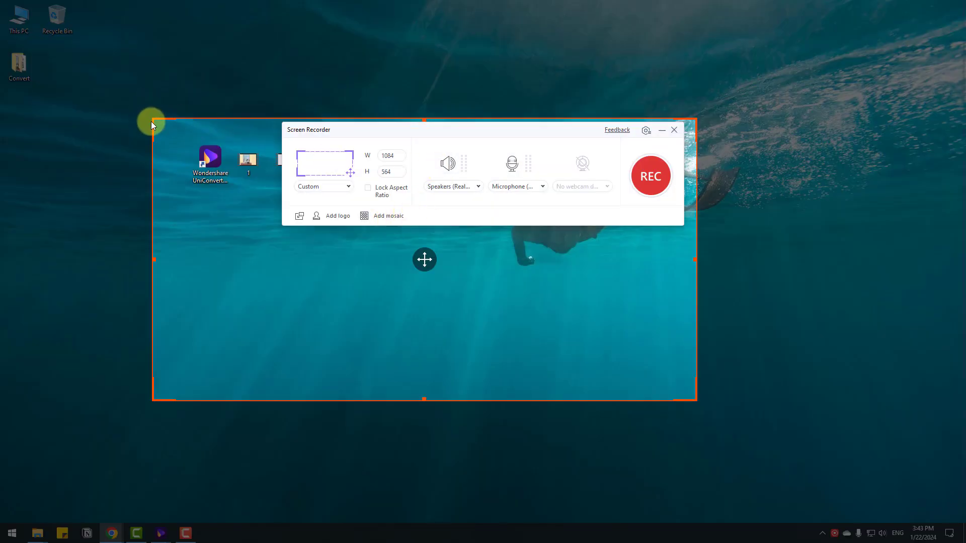
{"action": "left_click_drag", "start_coordinate": [152, 119], "coordinate": [2, 1]}
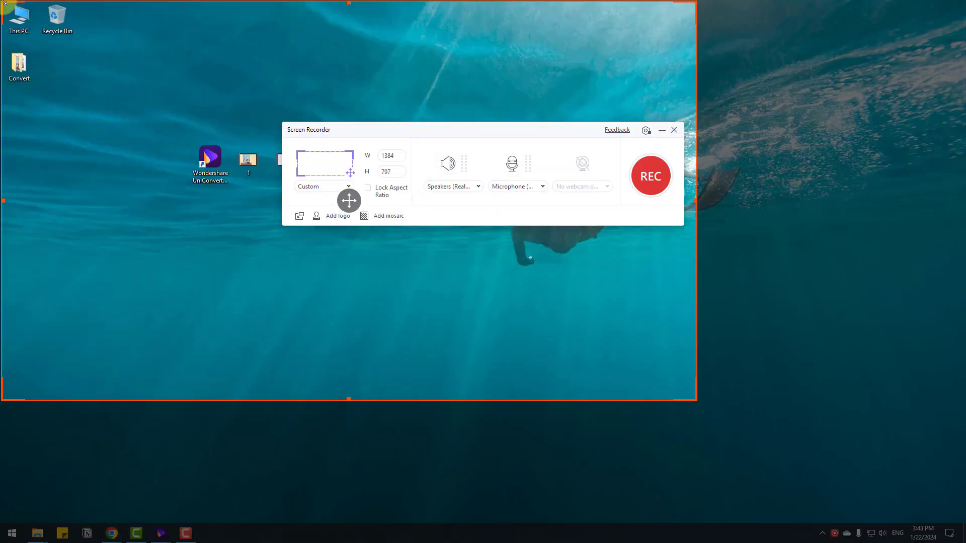
{"action": "left_click_drag", "start_coordinate": [694, 399], "coordinate": [317, 177]}
{"action": "left_click_drag", "start_coordinate": [160, 88], "coordinate": [157, 203]}
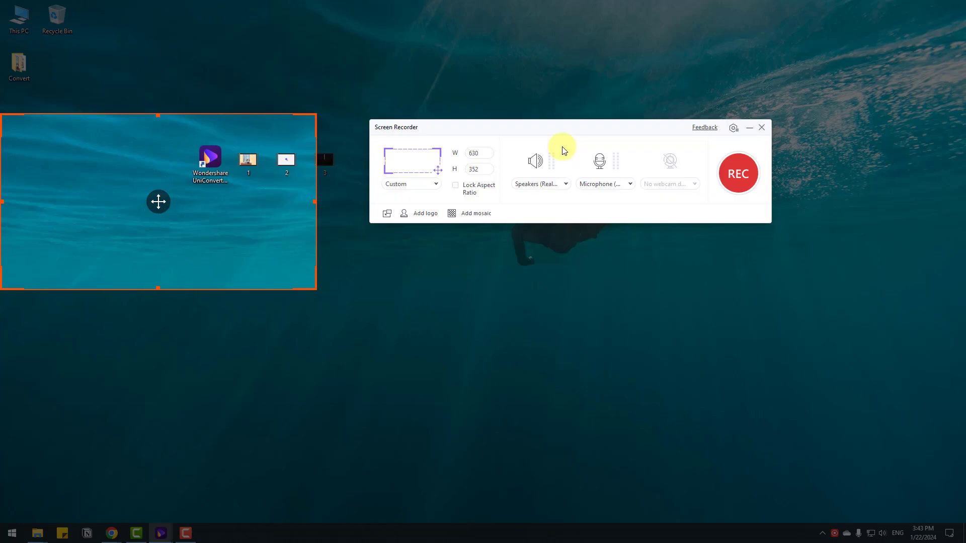
Step: Keep the custom capture size and record audio from the HyperX Quadcast microphone
{"action": "left_click", "coordinate": [436, 184]}
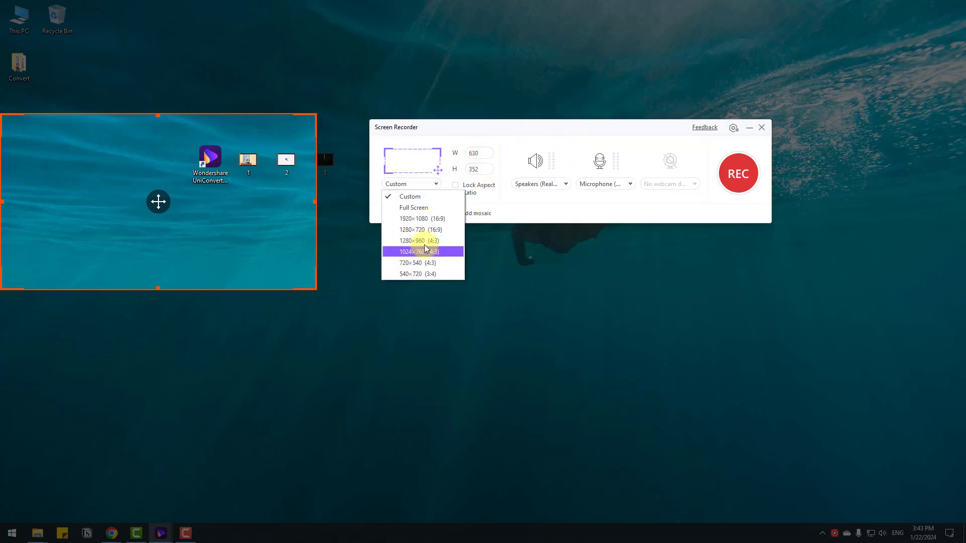
{"action": "left_click", "coordinate": [536, 131]}
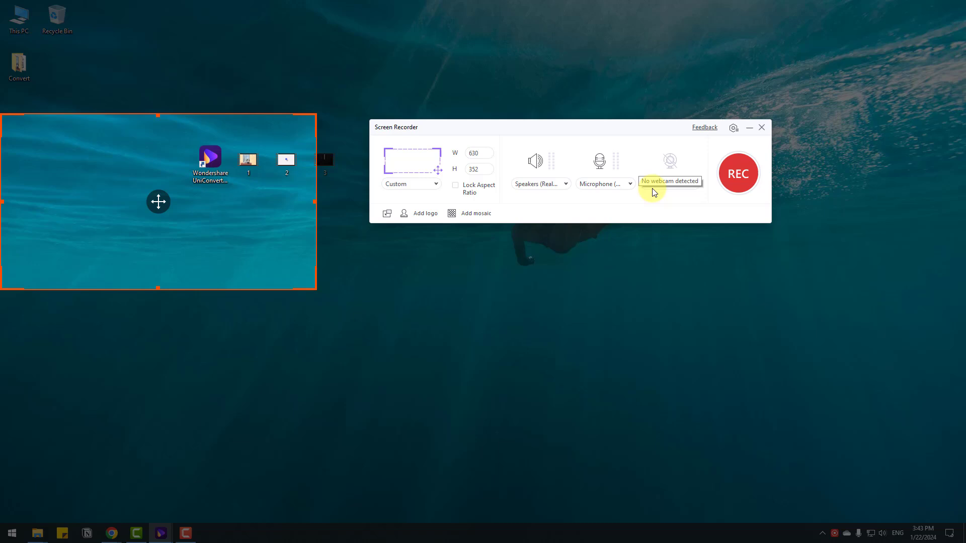
{"action": "left_click", "coordinate": [625, 186]}
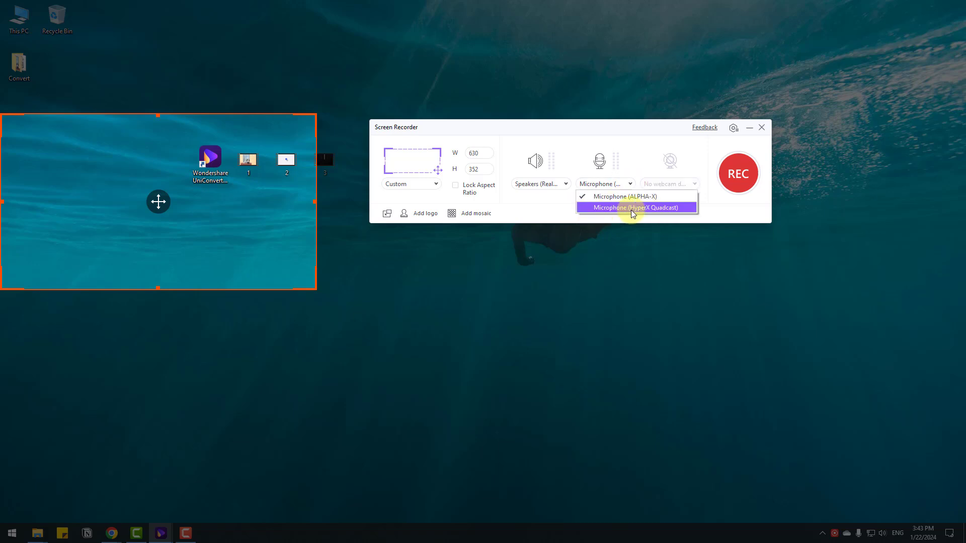
{"action": "left_click", "coordinate": [672, 209]}
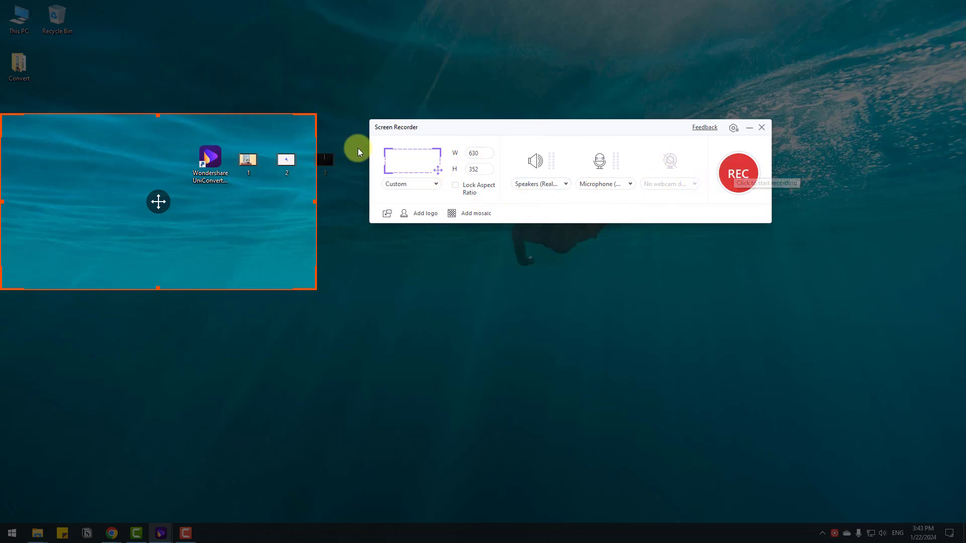
{"action": "left_click", "coordinate": [768, 129]}
{"action": "left_click", "coordinate": [289, 75]}
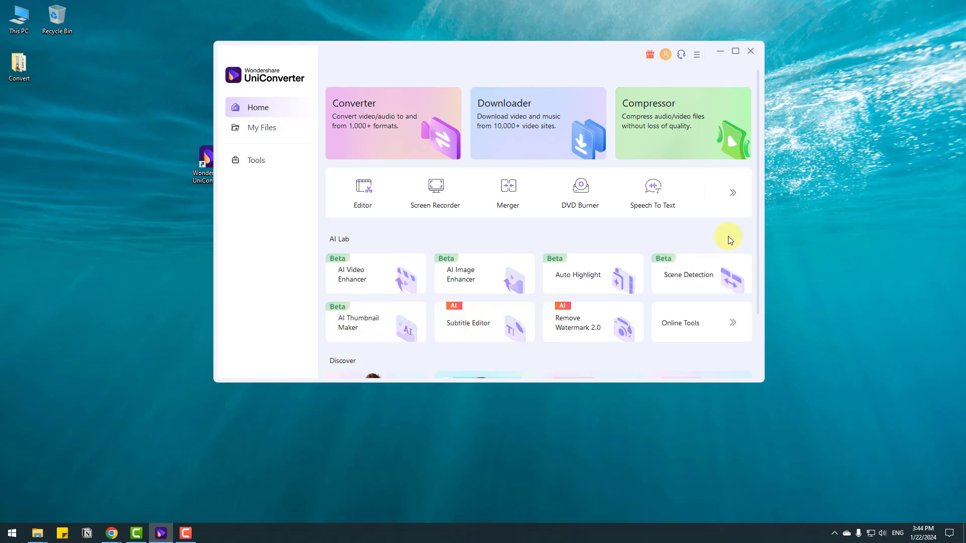
{"action": "left_click", "coordinate": [688, 336]}
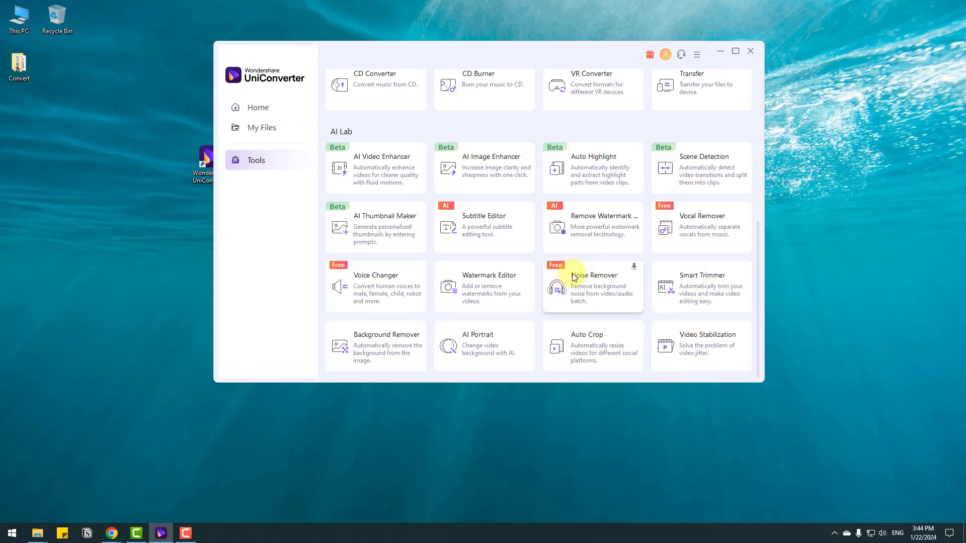
{"action": "scroll", "coordinate": [573, 275], "scroll_direction": "up", "scroll_amount": 6}
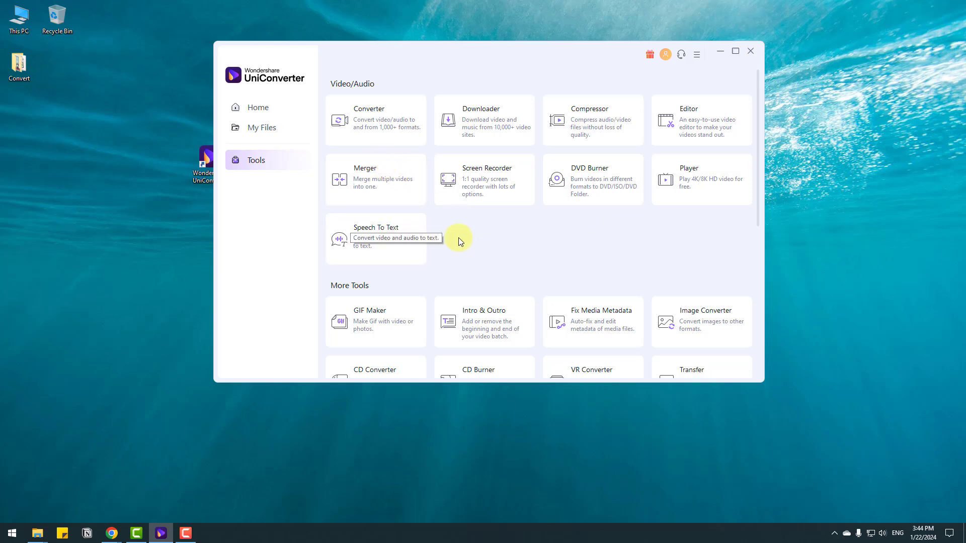
{"action": "scroll", "coordinate": [498, 235], "scroll_direction": "down", "scroll_amount": 1}
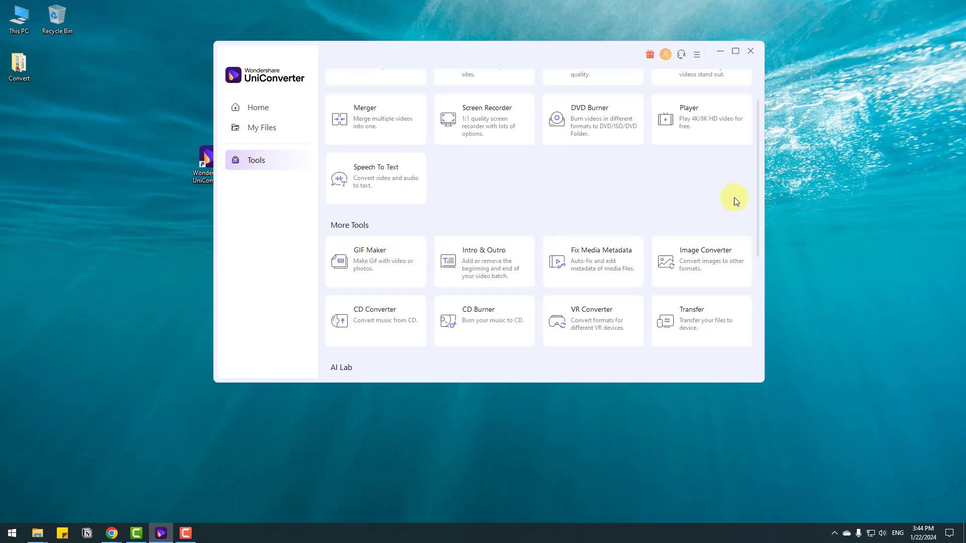
{"action": "scroll", "coordinate": [729, 207], "scroll_direction": "down", "scroll_amount": 1}
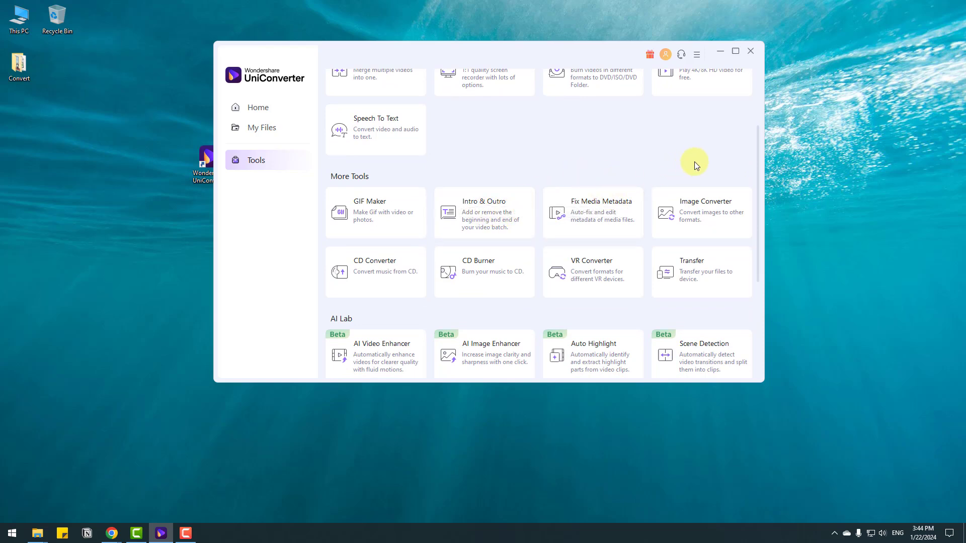
{"action": "scroll", "coordinate": [709, 214], "scroll_direction": "down", "scroll_amount": 1}
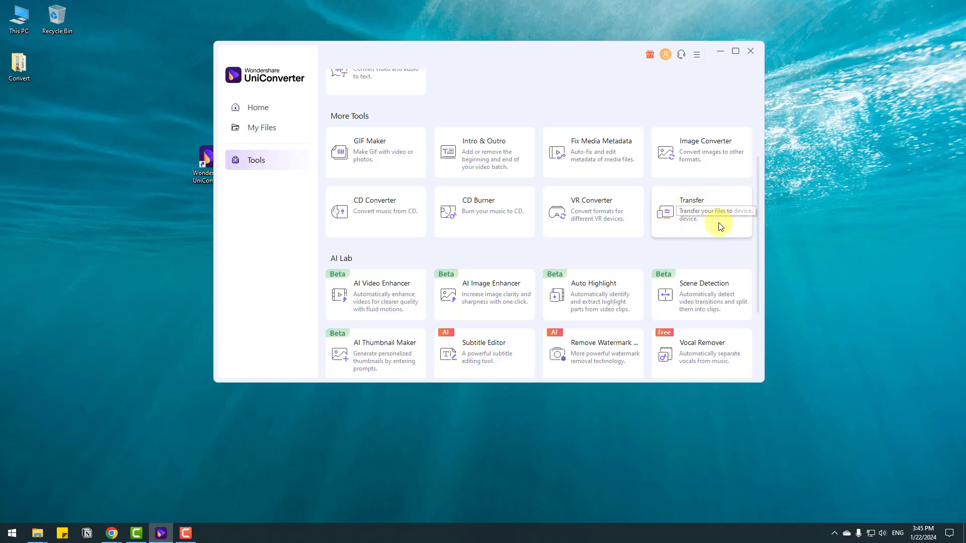
{"action": "scroll", "coordinate": [609, 210], "scroll_direction": "down", "scroll_amount": 2}
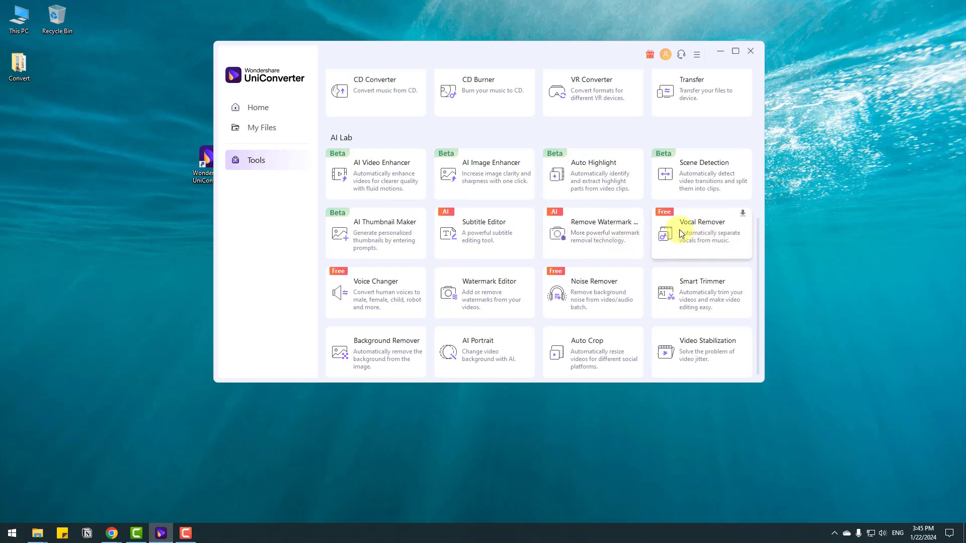
{"action": "scroll", "coordinate": [594, 249], "scroll_direction": "down", "scroll_amount": 1}
{"action": "scroll", "coordinate": [482, 276], "scroll_direction": "up", "scroll_amount": 5}
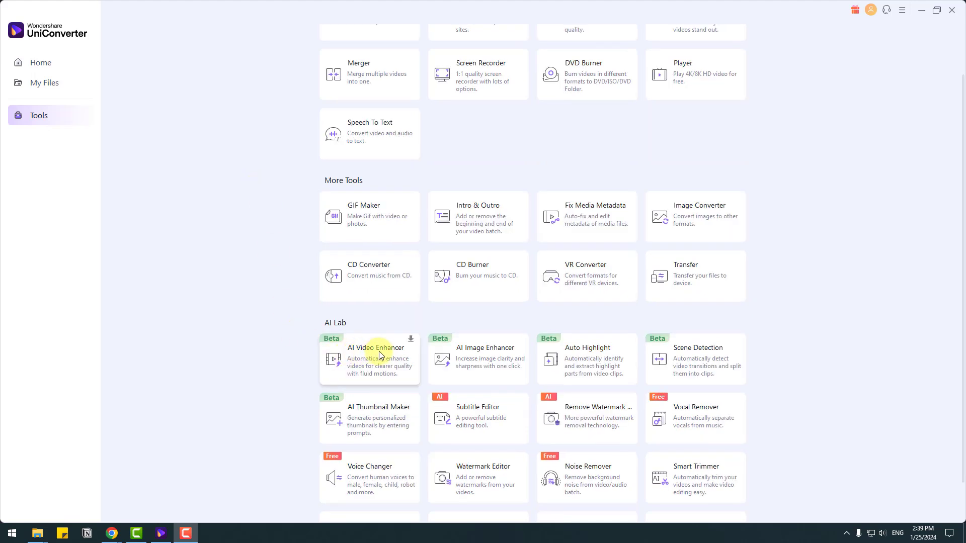
Step: Download the AI Video Enhancer tool and open its window
{"action": "left_click", "coordinate": [411, 344]}
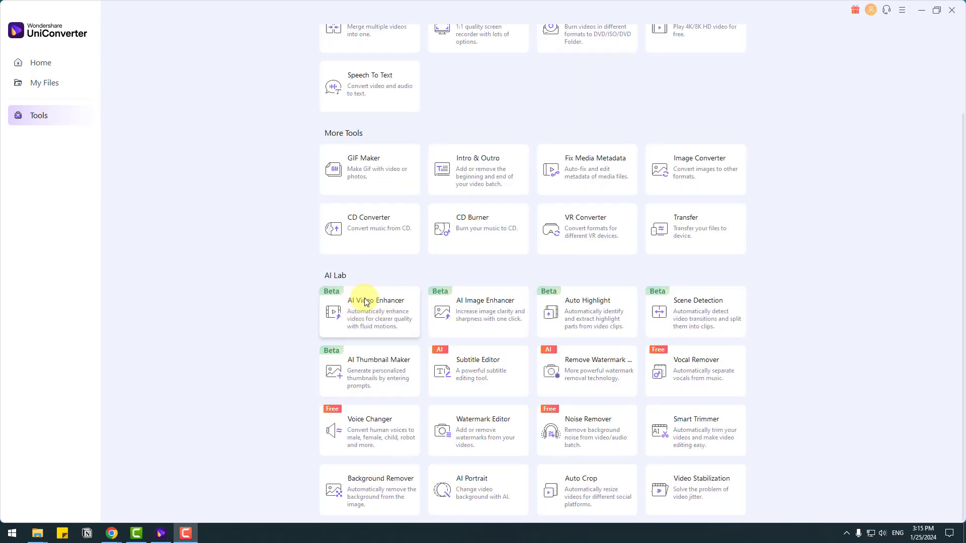
{"action": "left_click", "coordinate": [360, 305]}
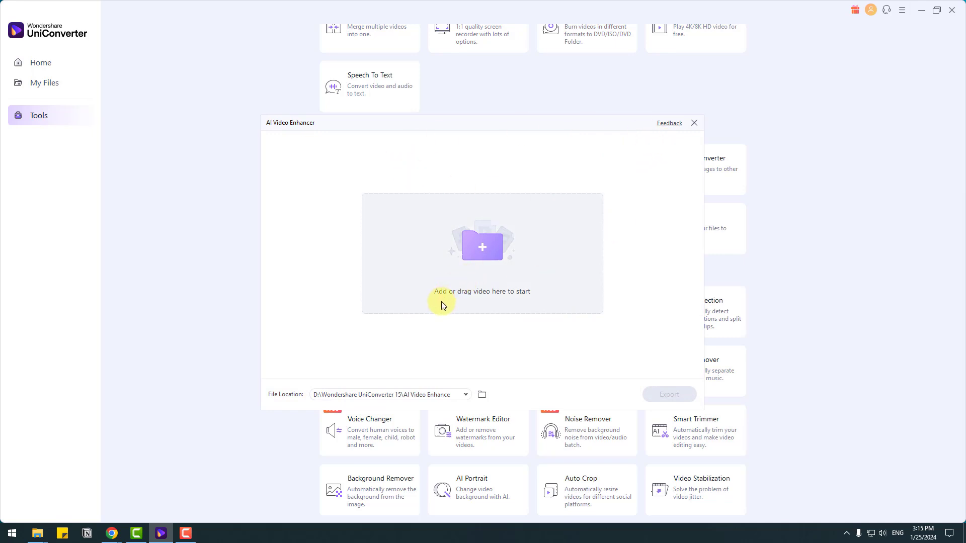
Step: Pick the Cartoon folder's animation video and preview it in MPC-HC before closing the player
{"action": "left_click", "coordinate": [486, 243]}
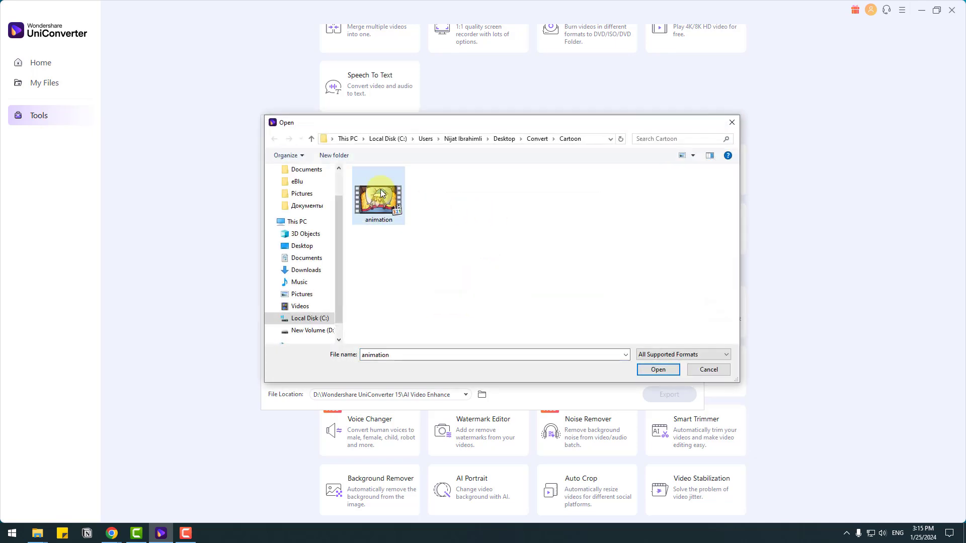
{"action": "right_click", "coordinate": [381, 195]}
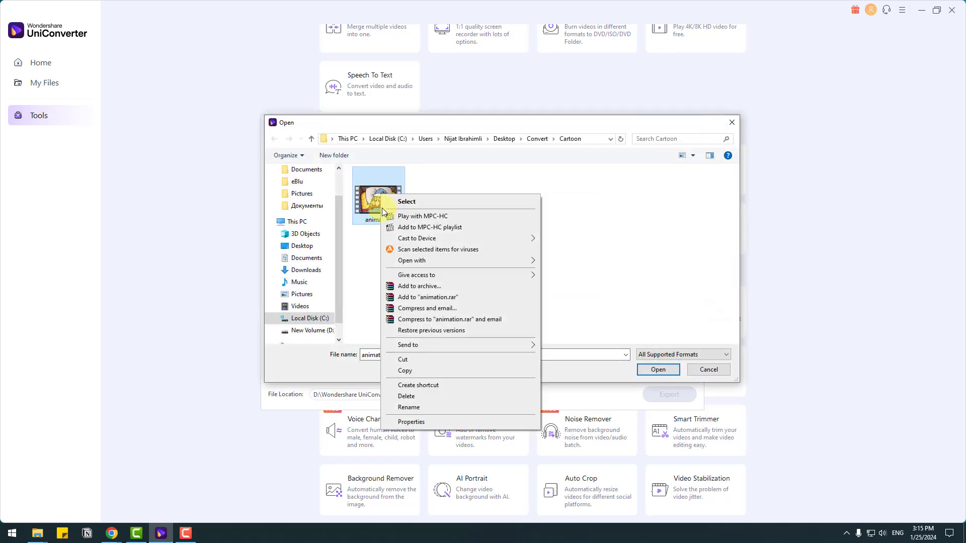
{"action": "left_click", "coordinate": [435, 220]}
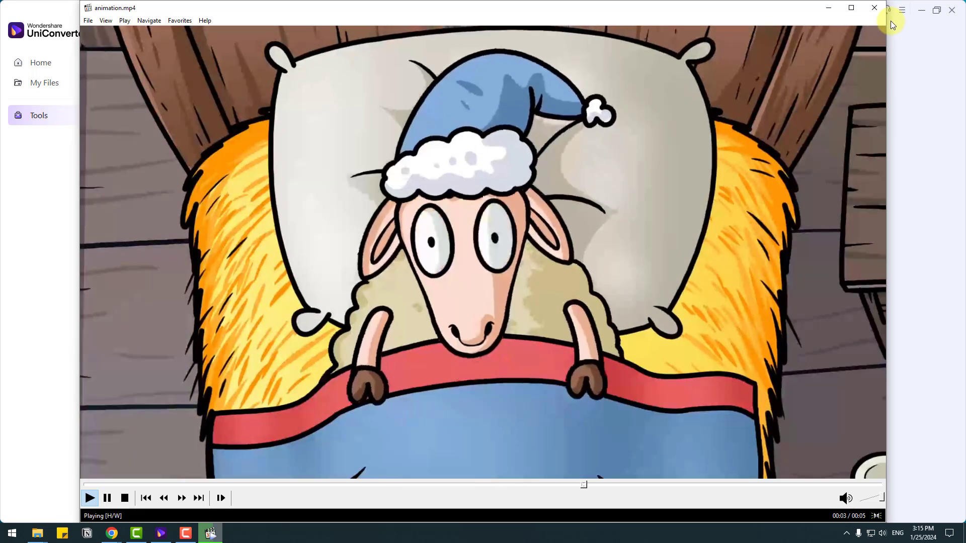
{"action": "left_click", "coordinate": [882, 11]}
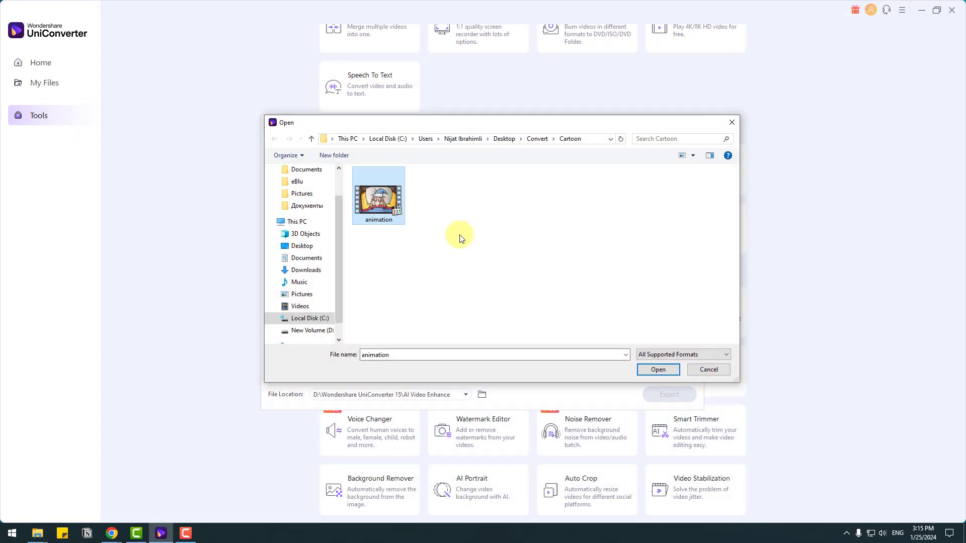
Step: Load the animation video, apply the General Denoise Model, preview the result, and export it
{"action": "left_click", "coordinate": [654, 370]}
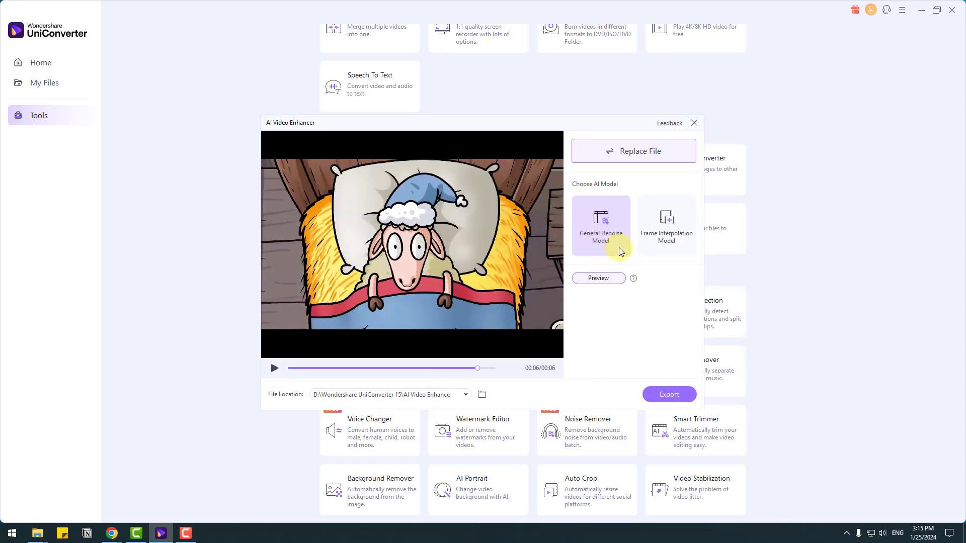
{"action": "left_click", "coordinate": [684, 244]}
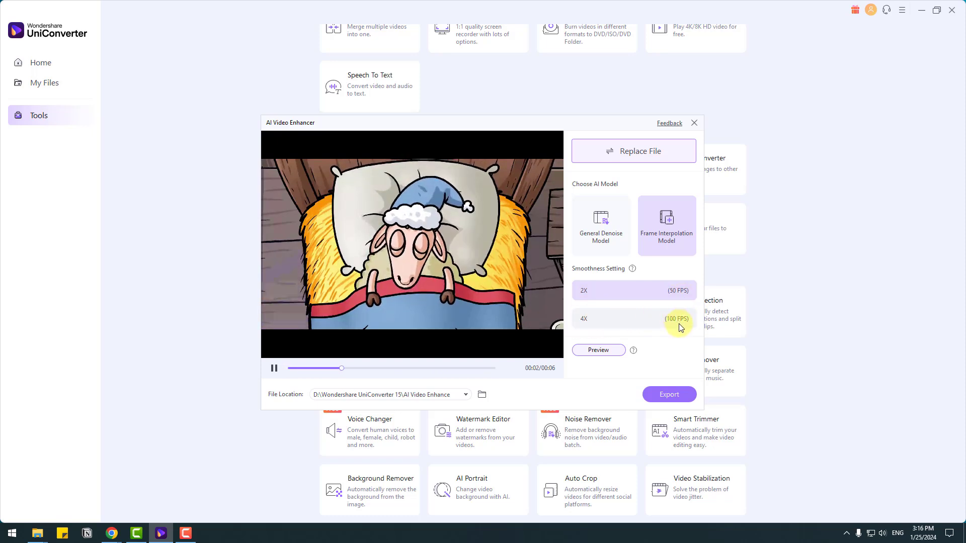
{"action": "left_click", "coordinate": [604, 235]}
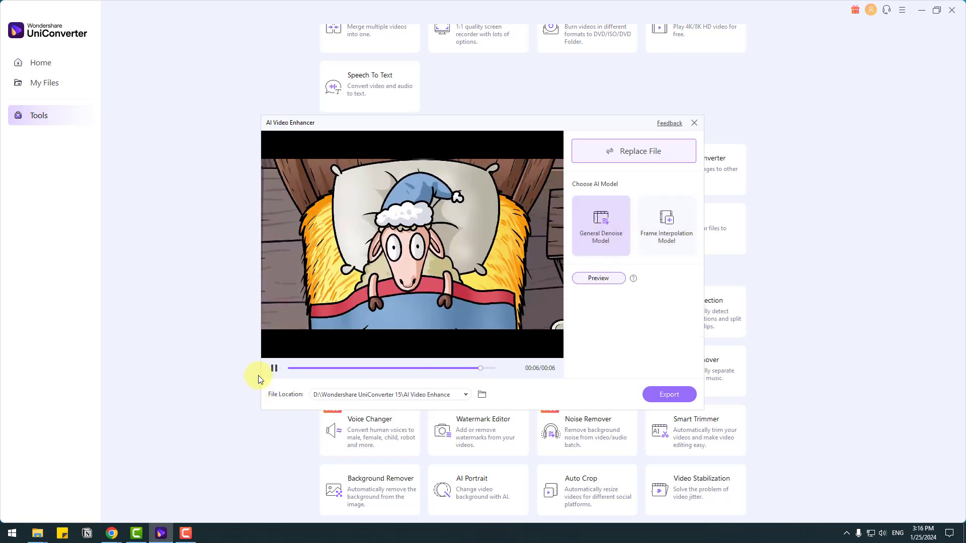
{"action": "left_click", "coordinate": [594, 280]}
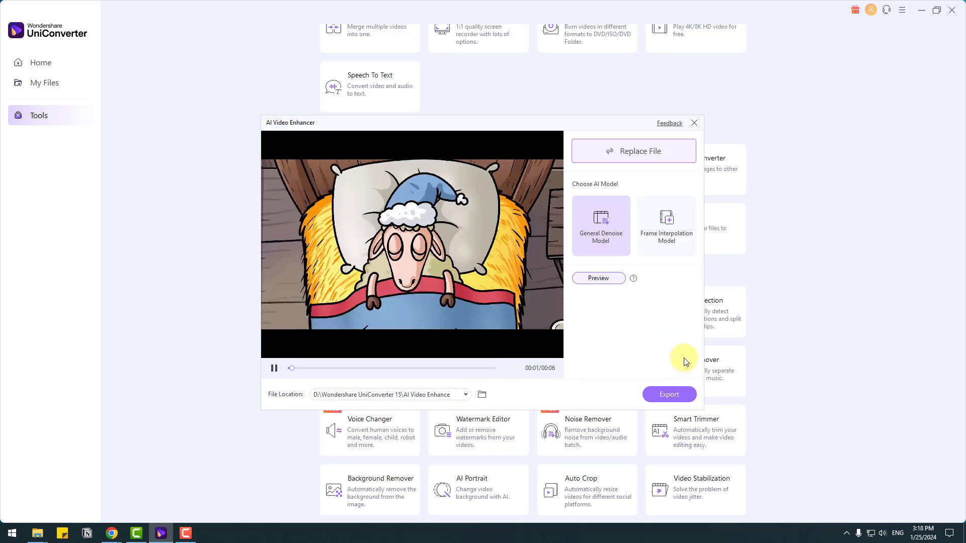
{"action": "left_click", "coordinate": [669, 398]}
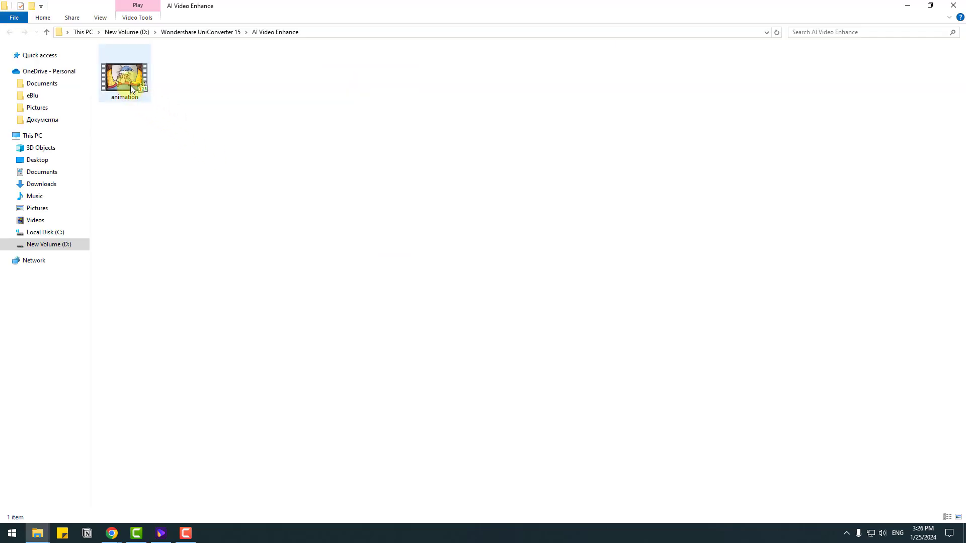
Step: Play the exported denoised animation video from the AI Video Enhance folder on D:
{"action": "double_click", "coordinate": [128, 80]}
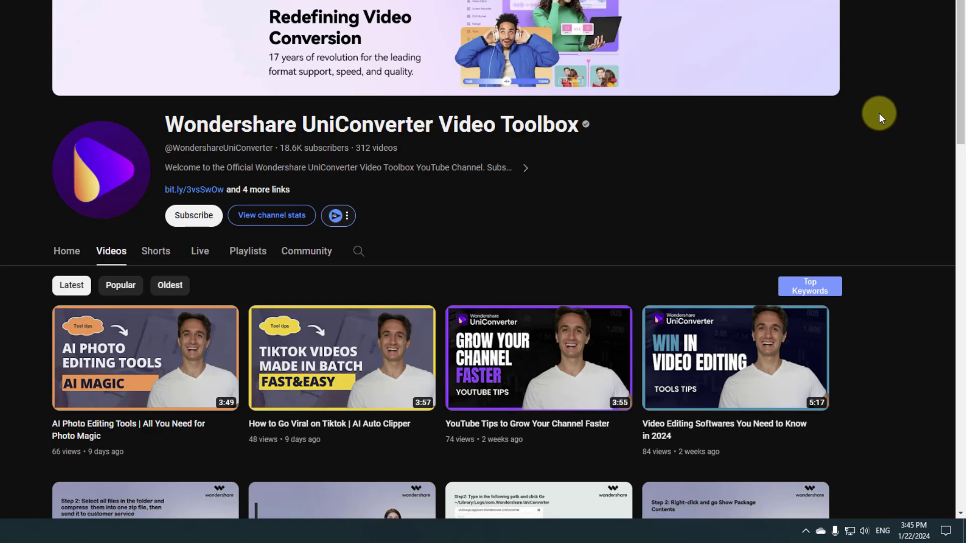
Step: Subscribe to the Wondershare UniConverter Video Toolbox YouTube channel
{"action": "scroll", "coordinate": [567, 167], "scroll_direction": "down", "scroll_amount": 1}
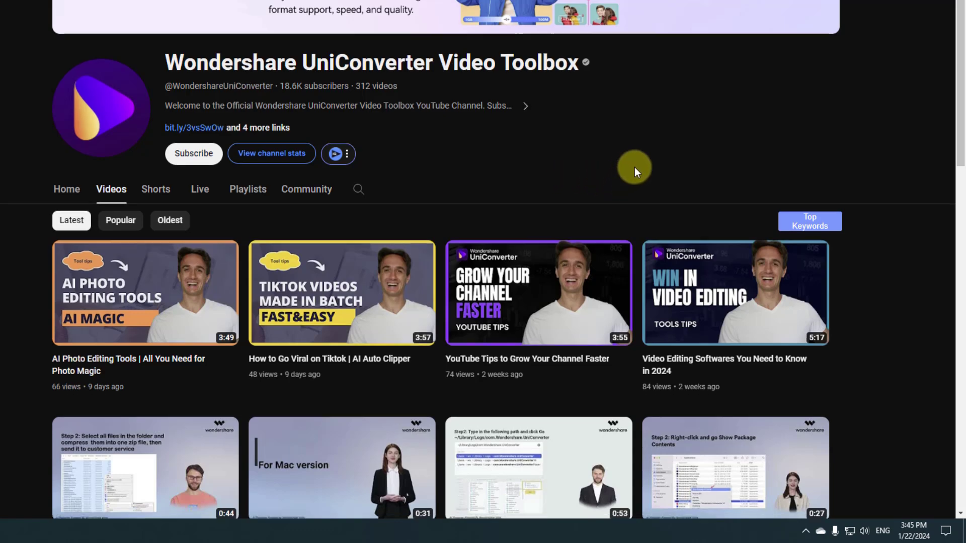
{"action": "scroll", "coordinate": [635, 167], "scroll_direction": "up", "scroll_amount": 1}
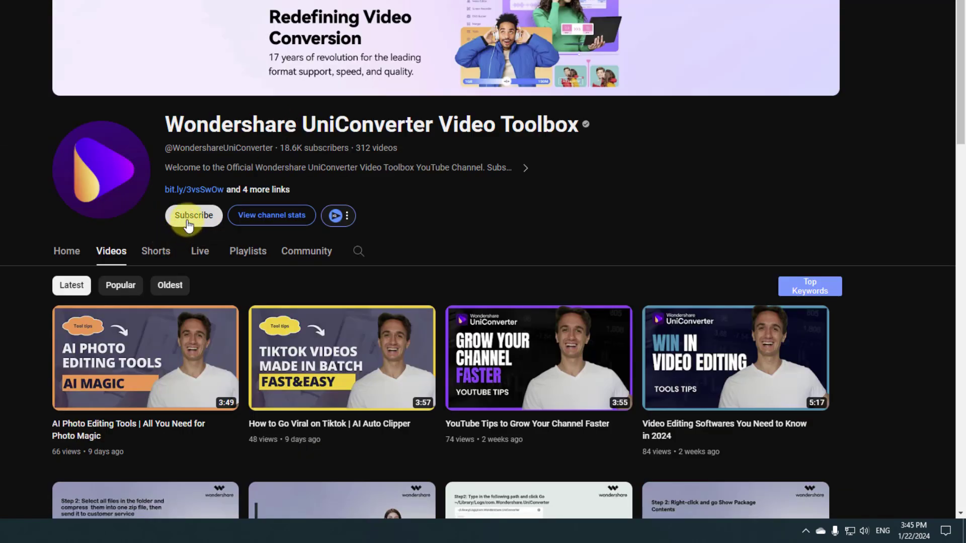
{"action": "left_click", "coordinate": [188, 224]}
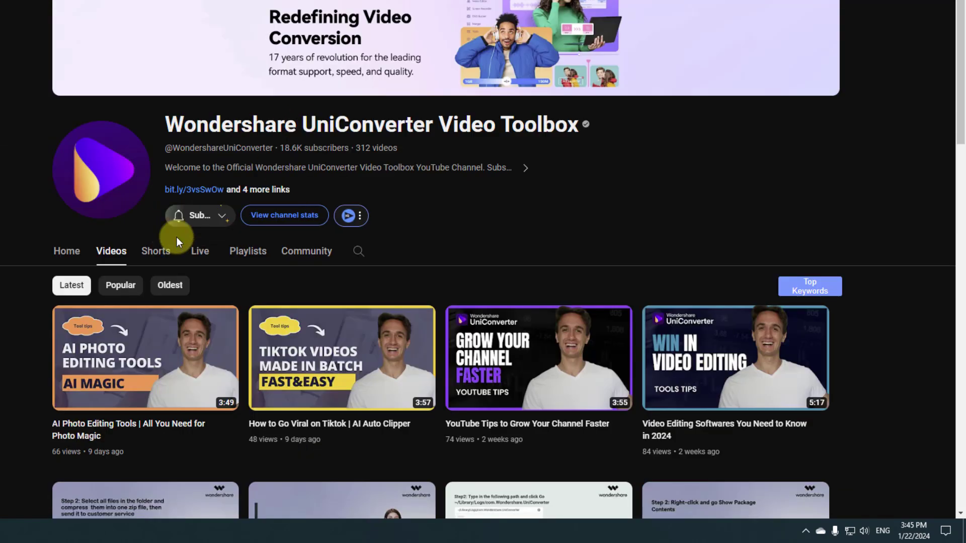
Step: Review the channel's About details and links, close them, and browse the Videos grid
{"action": "left_click", "coordinate": [271, 191]}
{"action": "left_click_drag", "start_coordinate": [542, 117], "coordinate": [502, 218]}
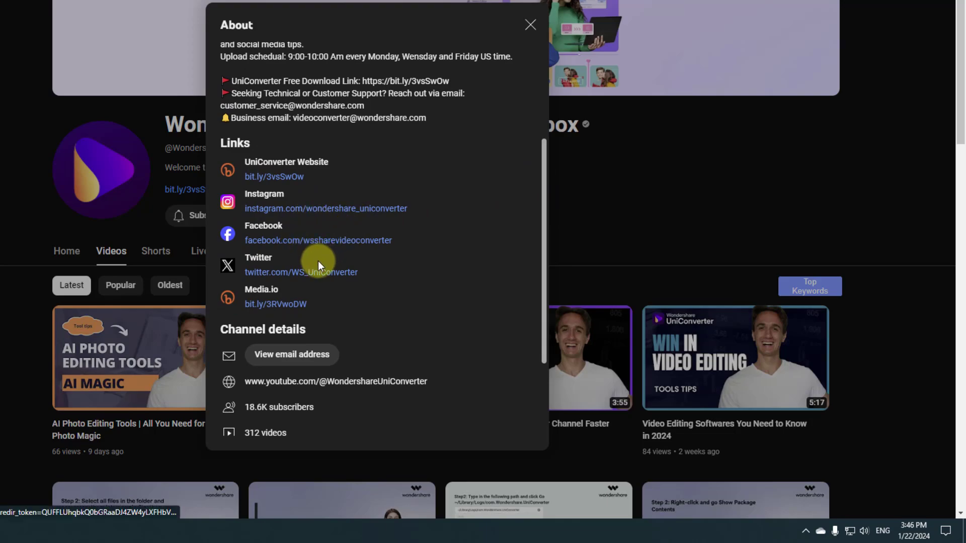
{"action": "scroll", "coordinate": [302, 236], "scroll_direction": "down", "scroll_amount": 1}
{"action": "left_click", "coordinate": [530, 25]}
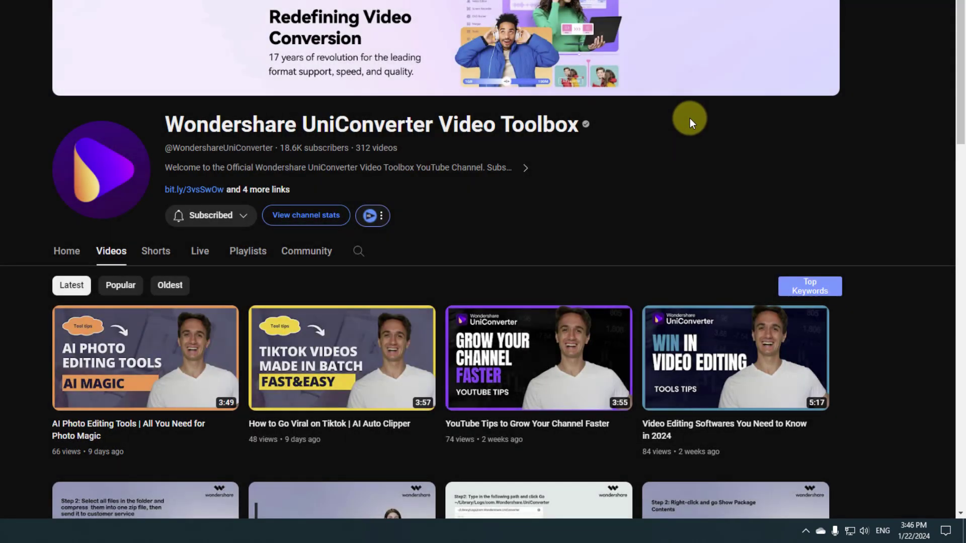
{"action": "scroll", "coordinate": [865, 153], "scroll_direction": "down", "scroll_amount": 10}
{"action": "scroll", "coordinate": [870, 154], "scroll_direction": "down", "scroll_amount": 12}
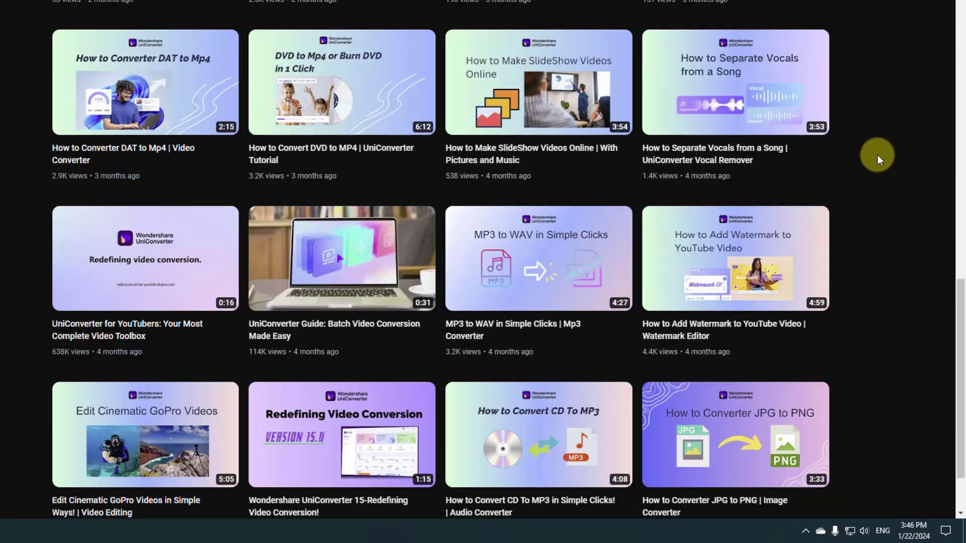
{"action": "scroll", "coordinate": [879, 153], "scroll_direction": "down", "scroll_amount": 14}
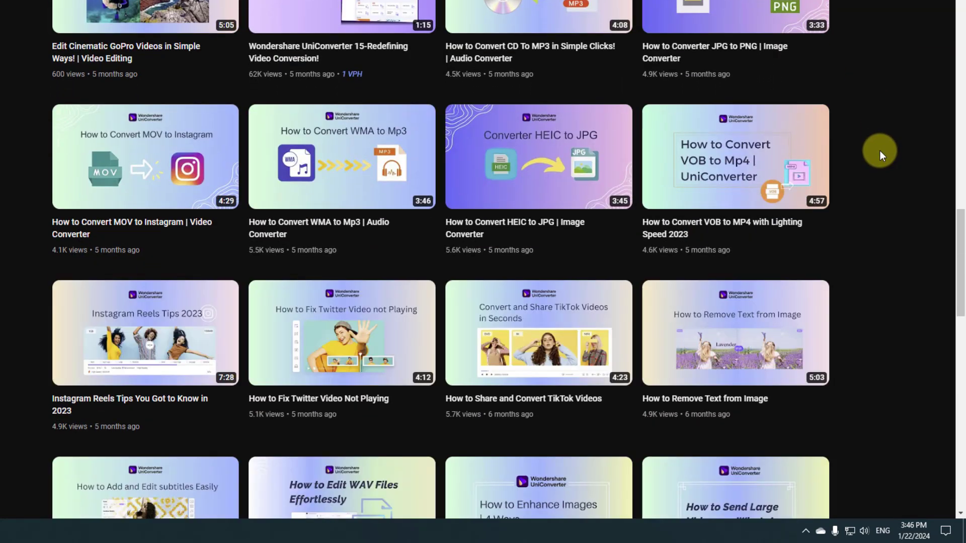
{"action": "scroll", "coordinate": [879, 151], "scroll_direction": "down", "scroll_amount": 6}
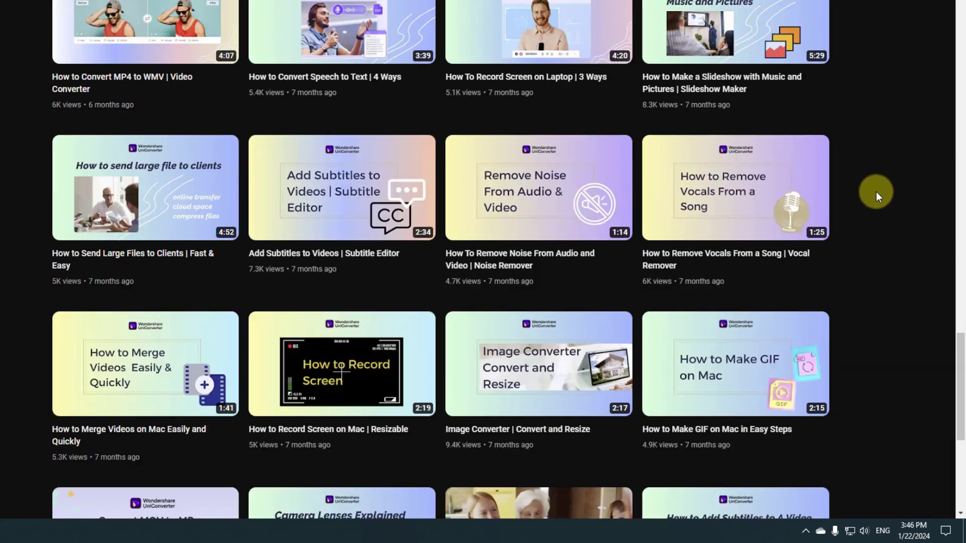